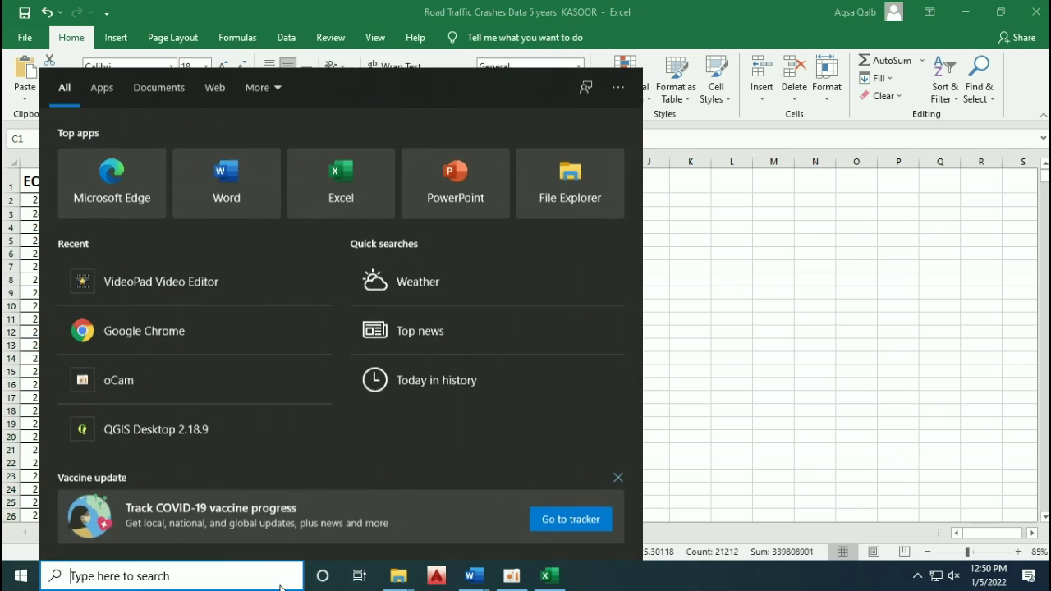
Step: Search Windows for 'google' and launch Google Chrome from the Best match results
{"action": "type", "text": "google"}
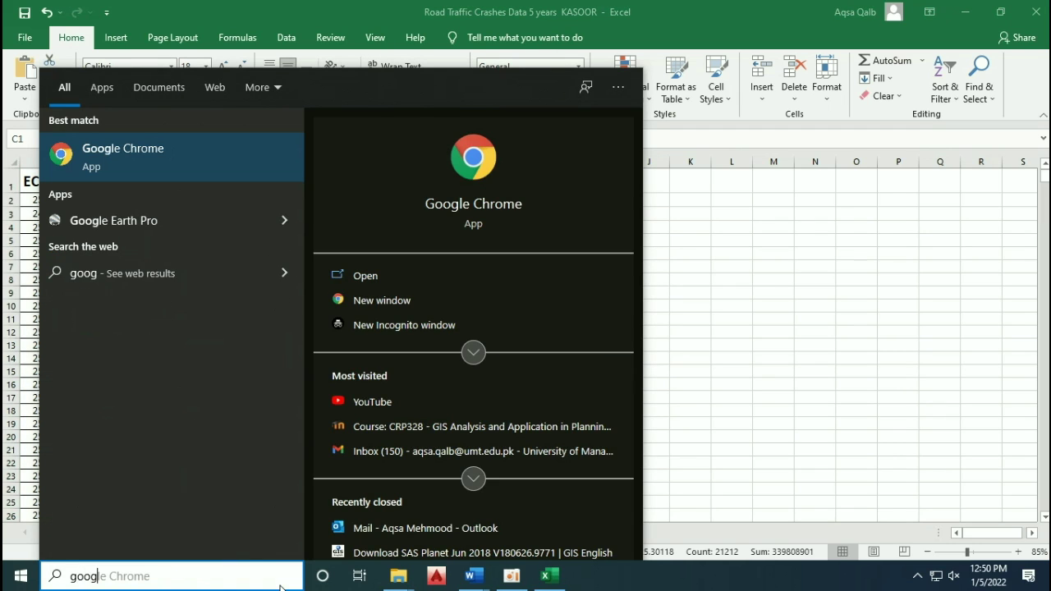
{"action": "left_click", "coordinate": [258, 173]}
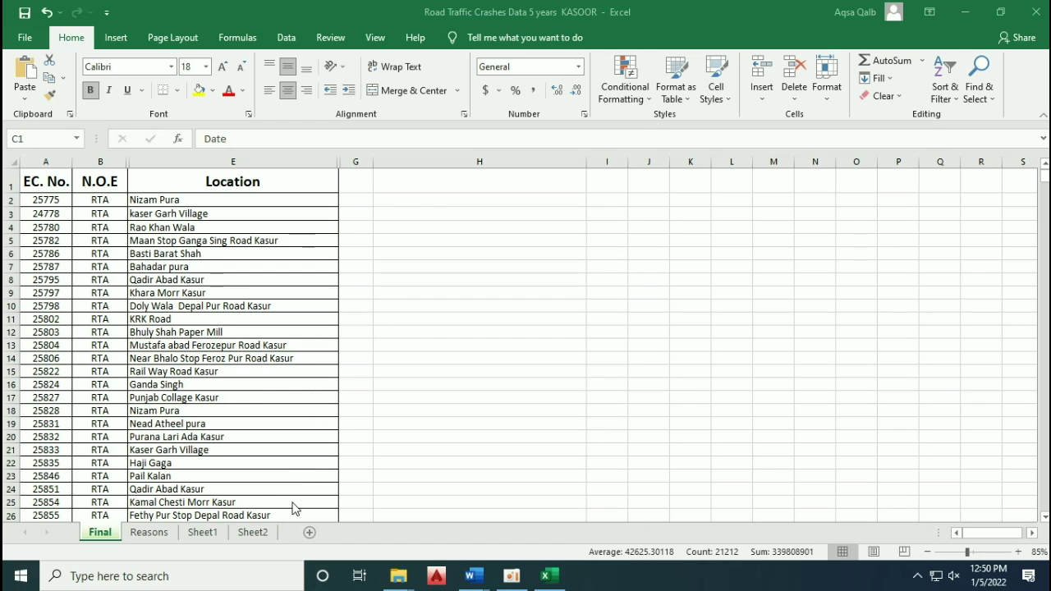
{"action": "left_click", "coordinate": [274, 580]}
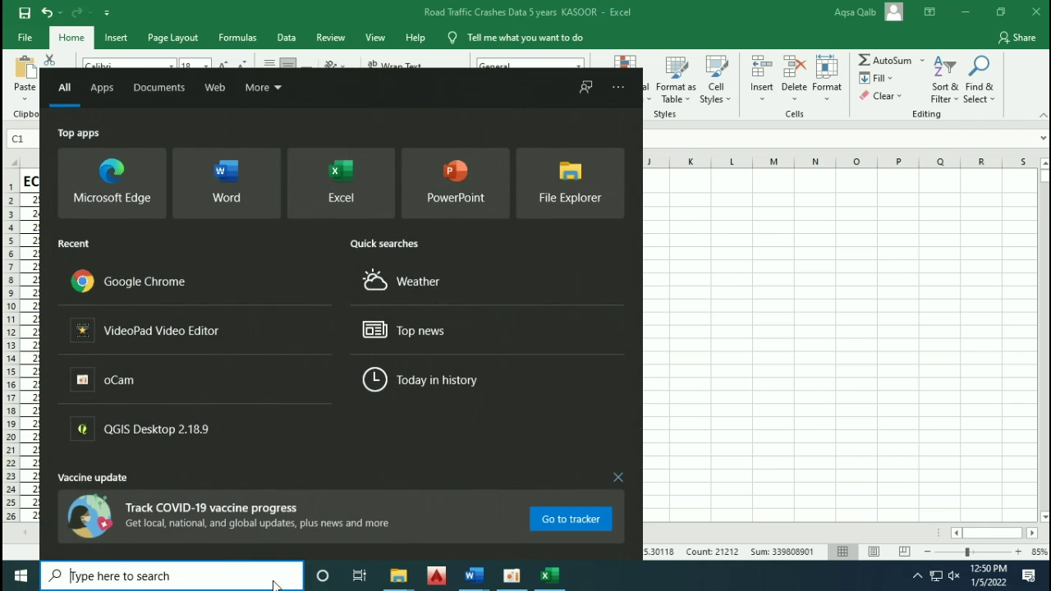
{"action": "type", "text": "google"}
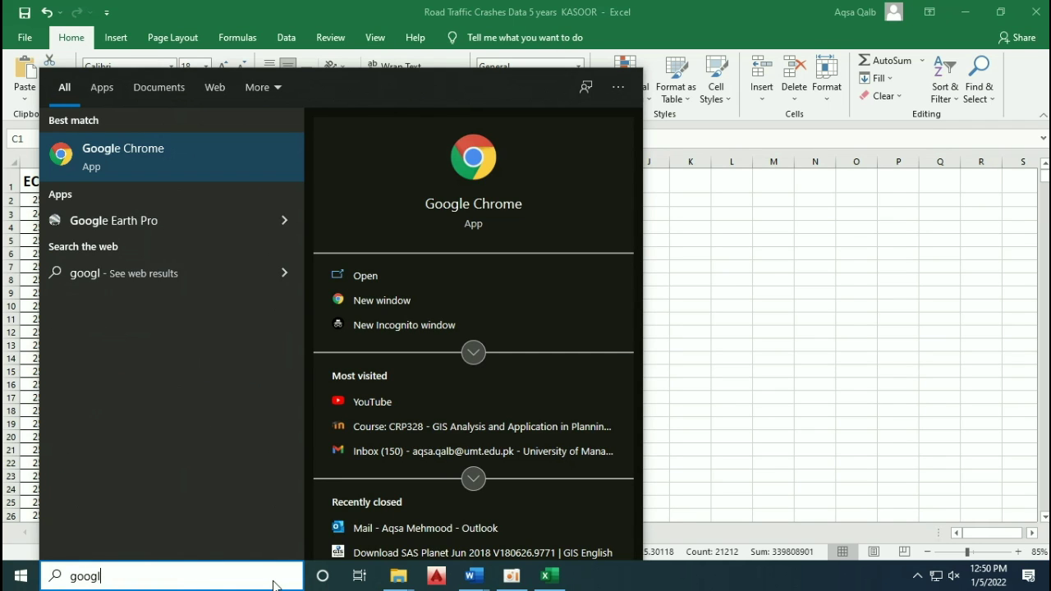
{"action": "left_click", "coordinate": [176, 160]}
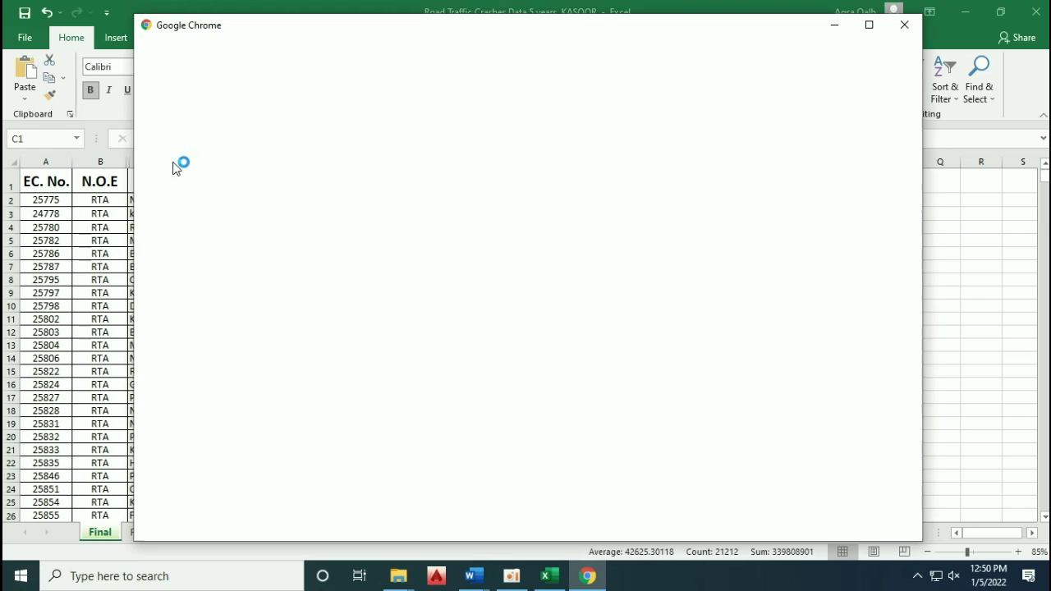
Step: Choose a Chrome profile and create a Blank spreadsheet in Google Sheets from the apps grid
{"action": "left_click", "coordinate": [485, 318]}
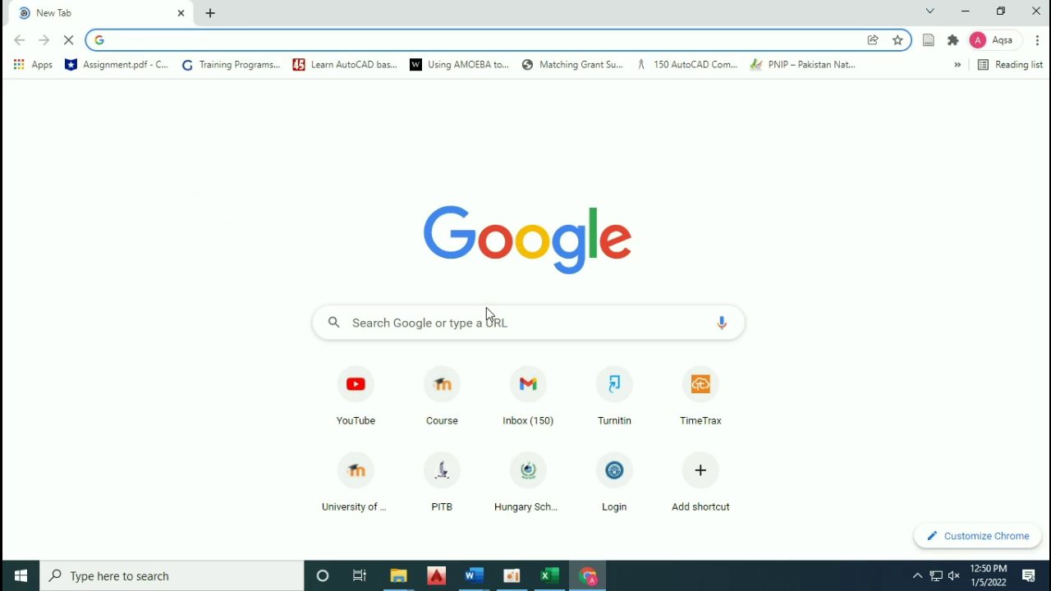
{"action": "left_click", "coordinate": [440, 44]}
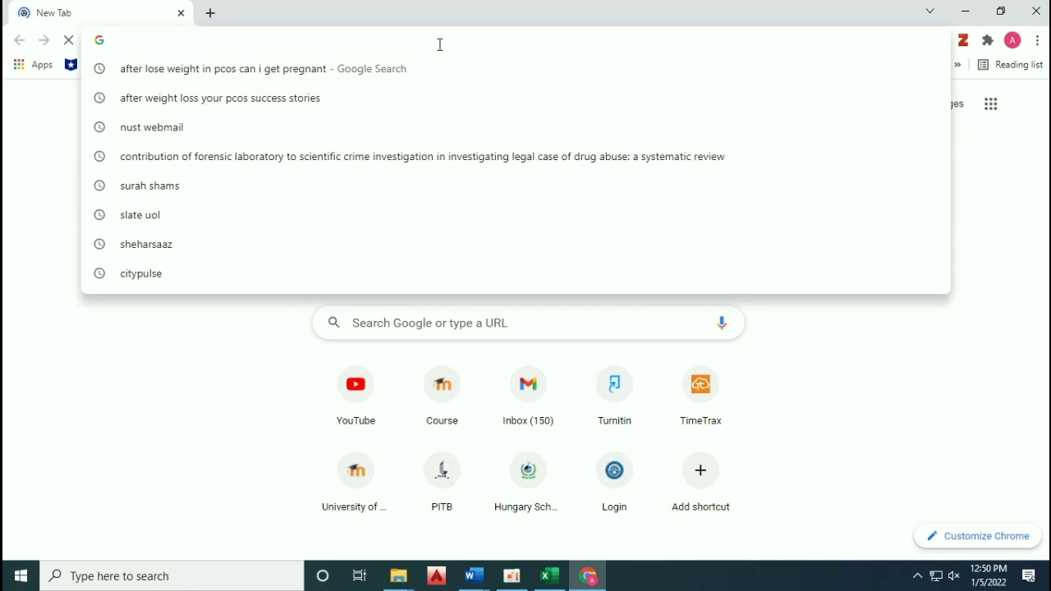
{"action": "left_click", "coordinate": [991, 104]}
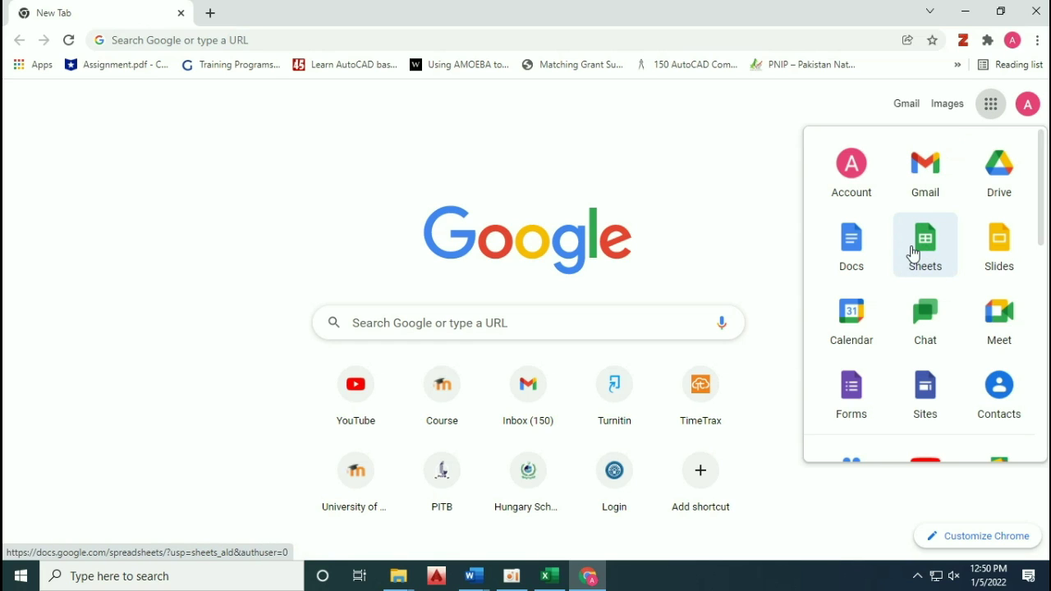
{"action": "left_click", "coordinate": [927, 259]}
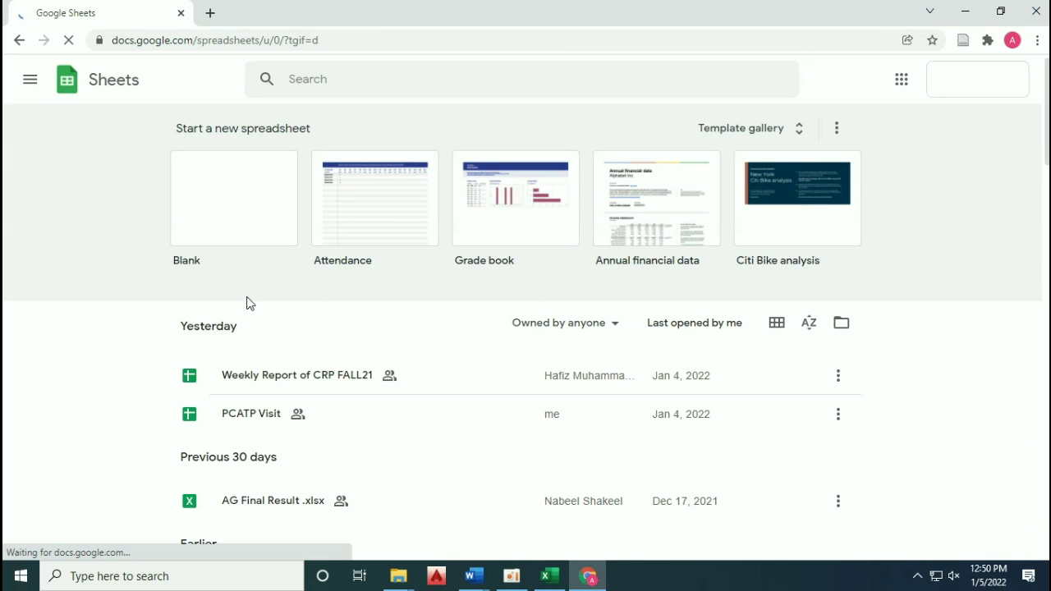
{"action": "left_click", "coordinate": [226, 195]}
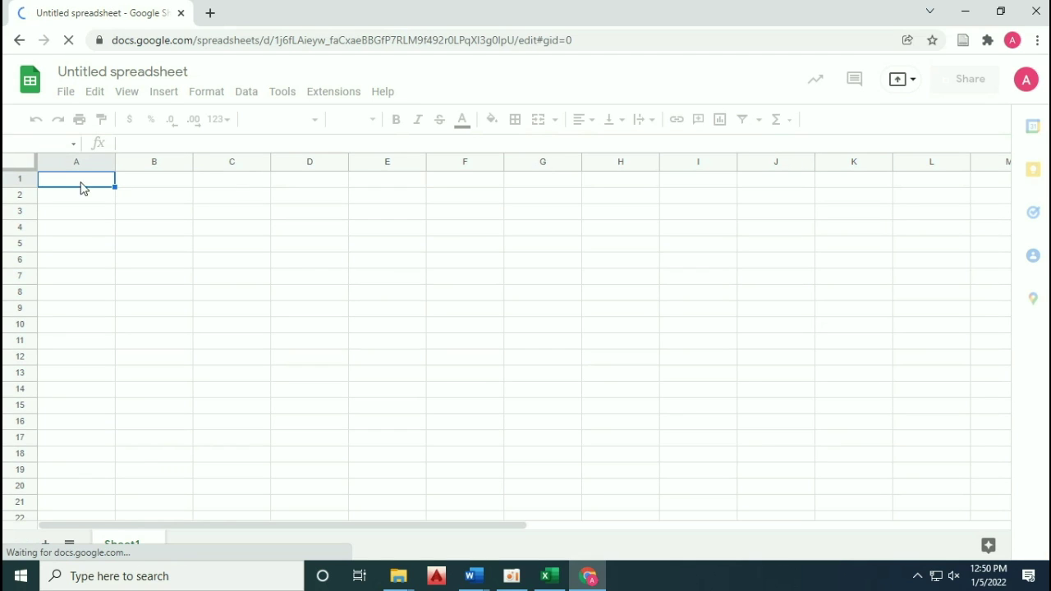
{"action": "left_click", "coordinate": [550, 577]}
Step: Copy Excel's Location cells E1:E22 into Sheets column A and autofit the column width
{"action": "left_click_drag", "start_coordinate": [178, 191], "coordinate": [198, 466]}
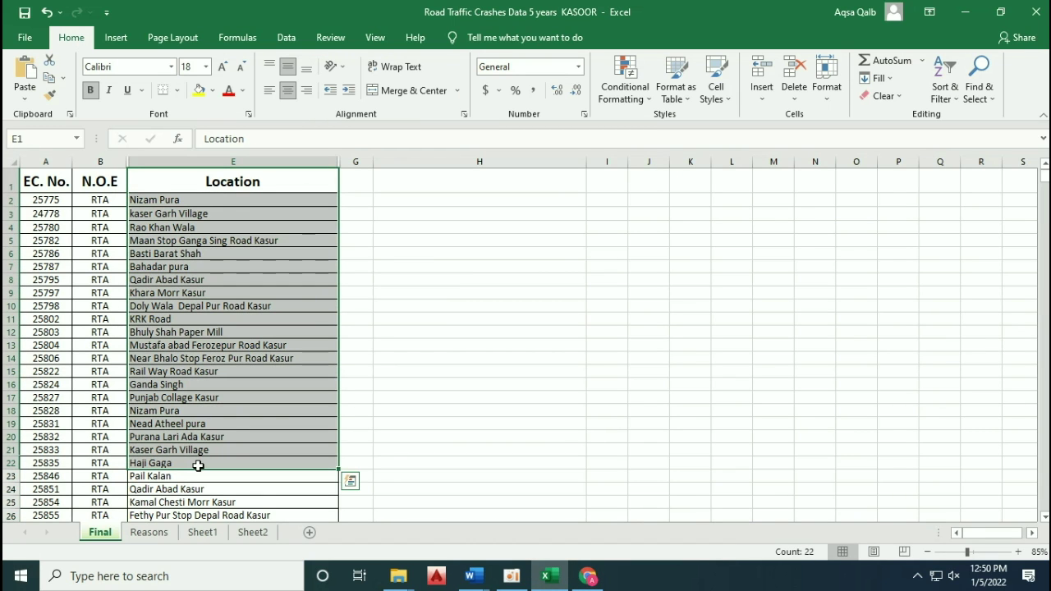
{"action": "key", "text": "ctrl+c"}
{"action": "left_click", "coordinate": [588, 576]}
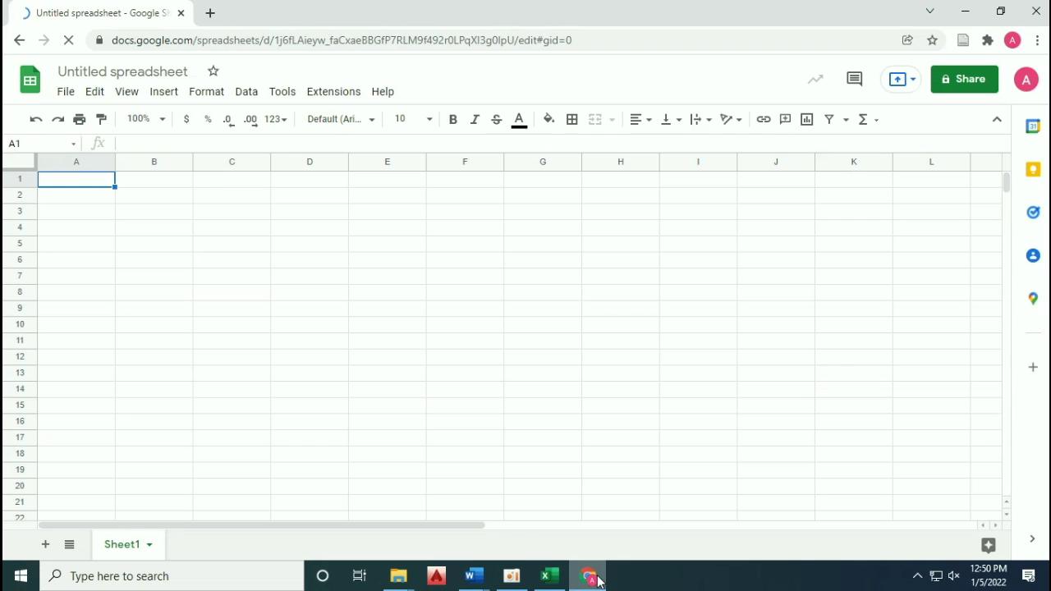
{"action": "left_click_drag", "start_coordinate": [101, 180], "coordinate": [113, 504]}
{"action": "key", "text": "ctrl+v"}
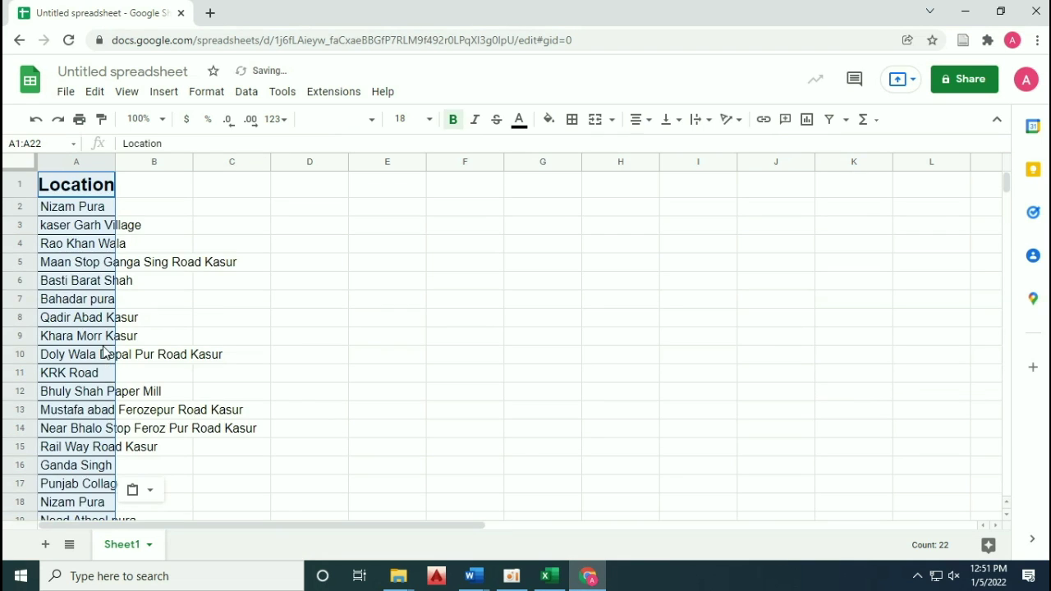
{"action": "double_click", "coordinate": [116, 163]}
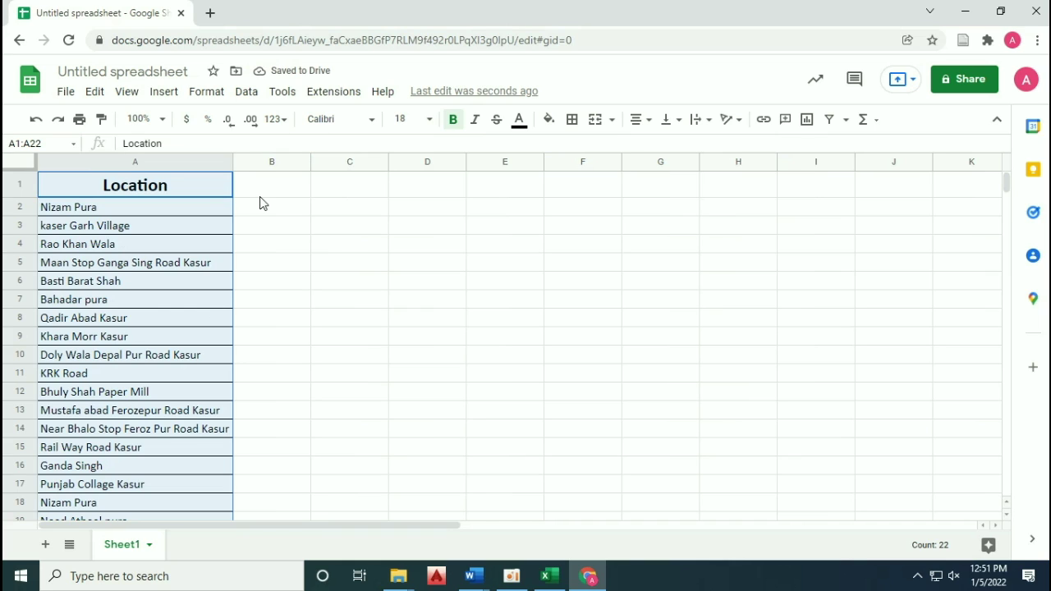
{"action": "left_click", "coordinate": [341, 100]}
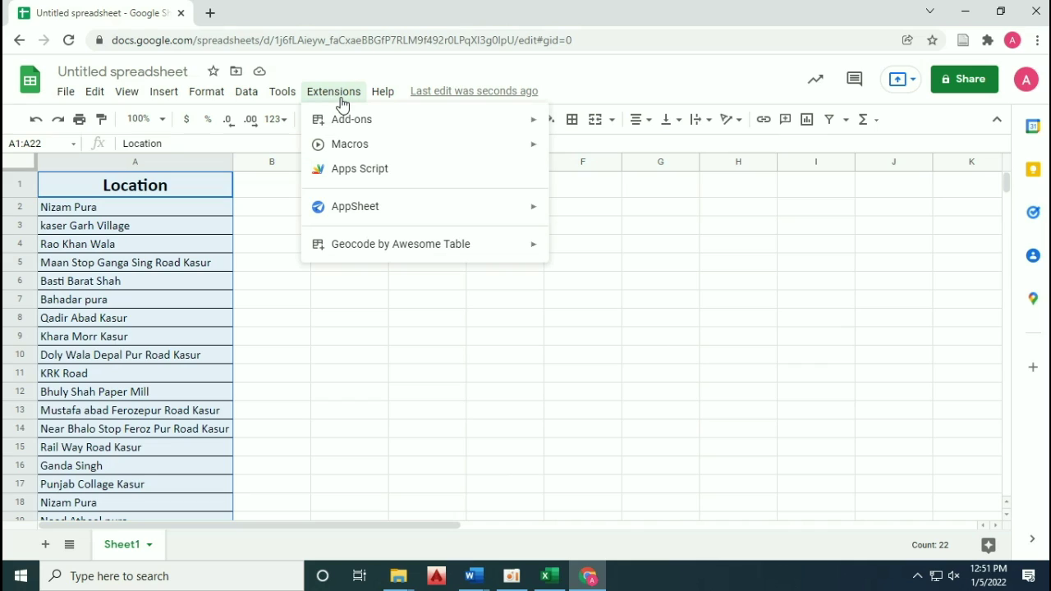
Step: Launch Extensions > Geocode by Awesome Table > Start Geocoding and dismiss the Chrome profile window
{"action": "mouse_move", "coordinate": [379, 123]}
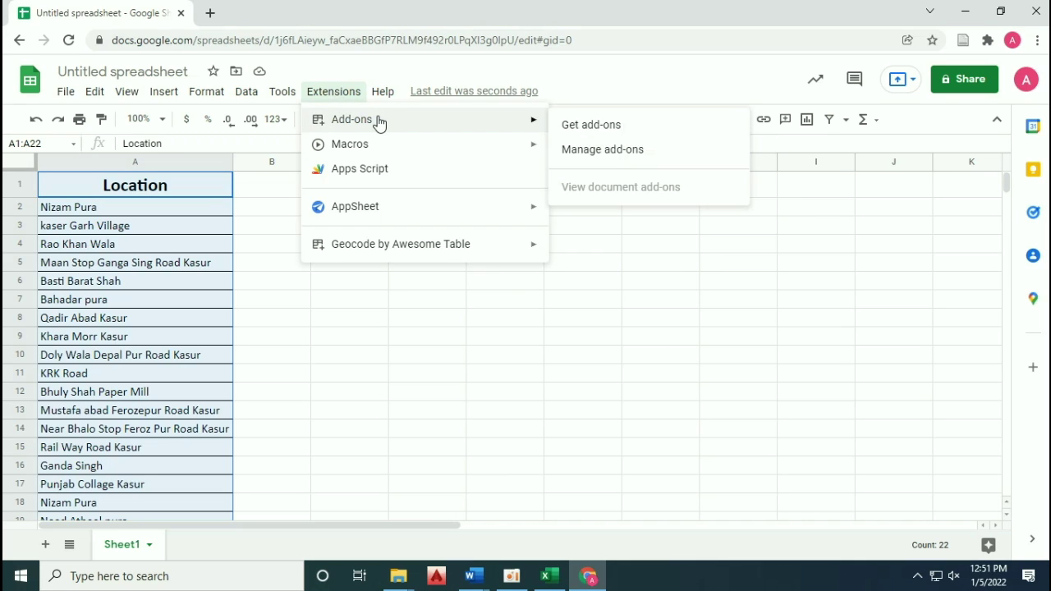
{"action": "mouse_move", "coordinate": [399, 147]}
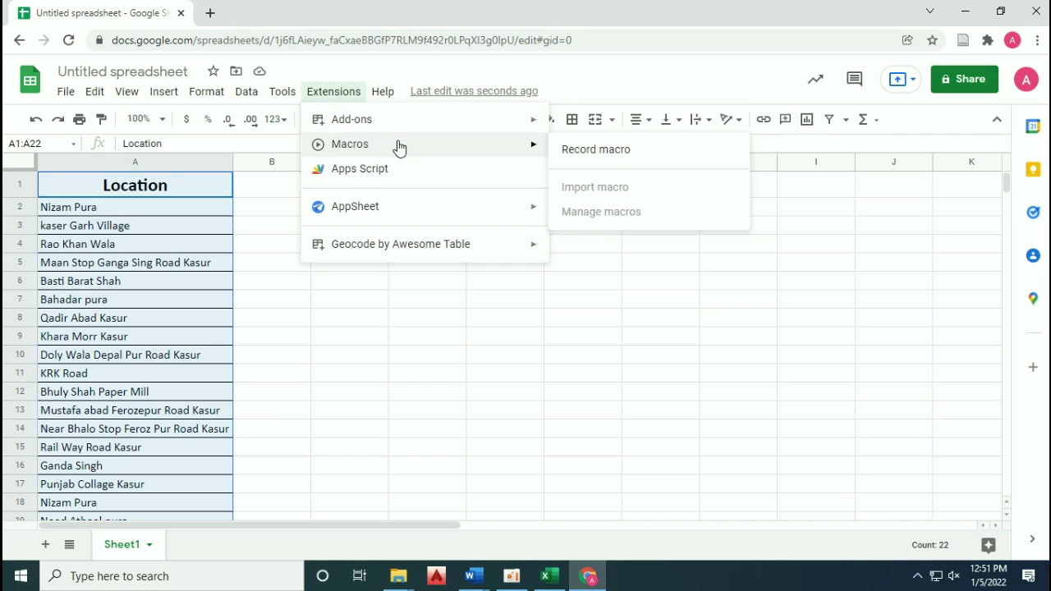
{"action": "mouse_move", "coordinate": [429, 209]}
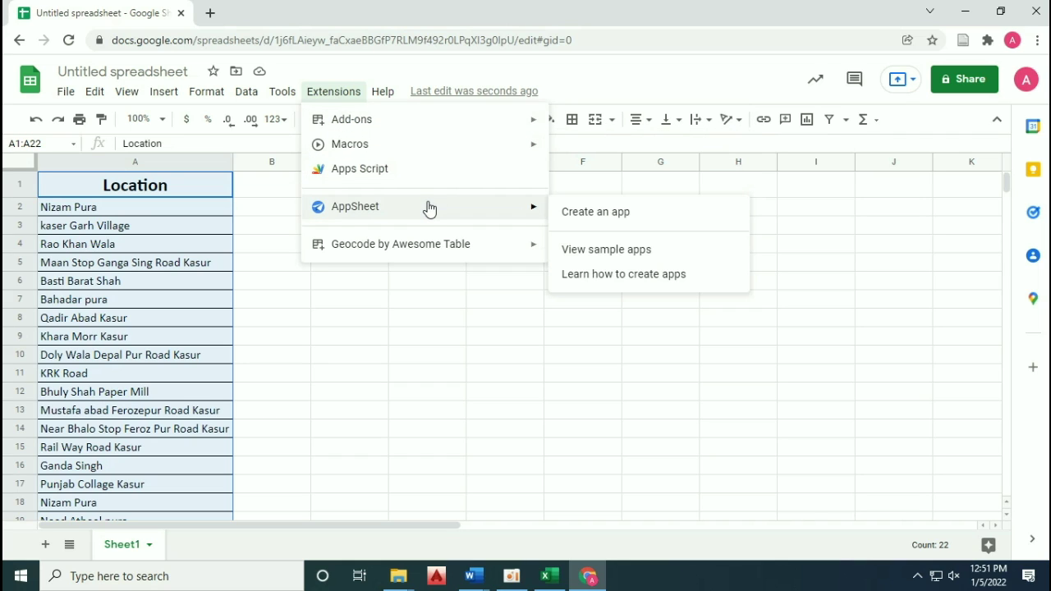
{"action": "mouse_move", "coordinate": [317, 254]}
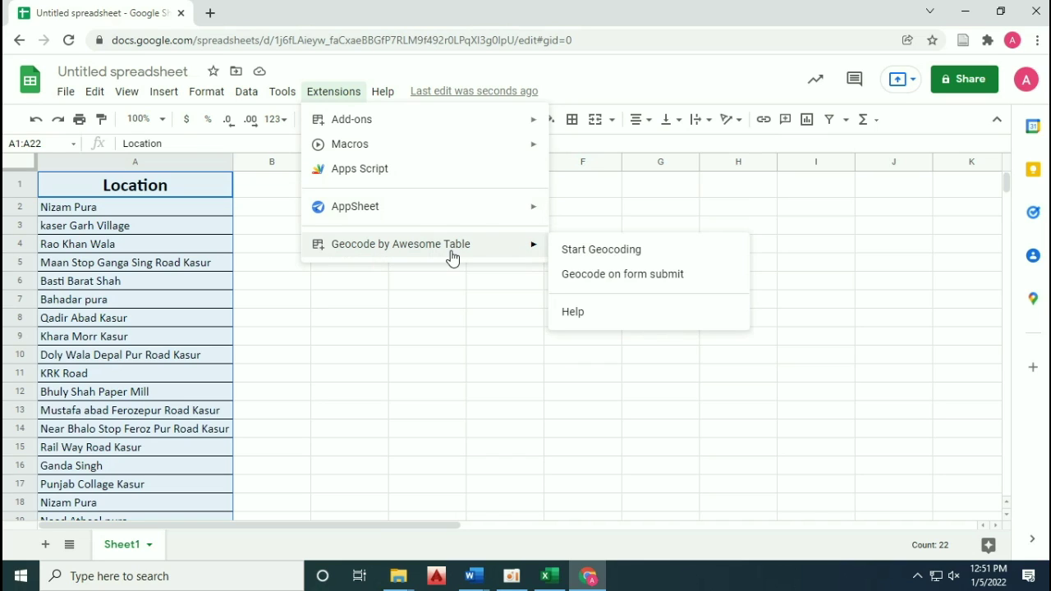
{"action": "left_click", "coordinate": [608, 261]}
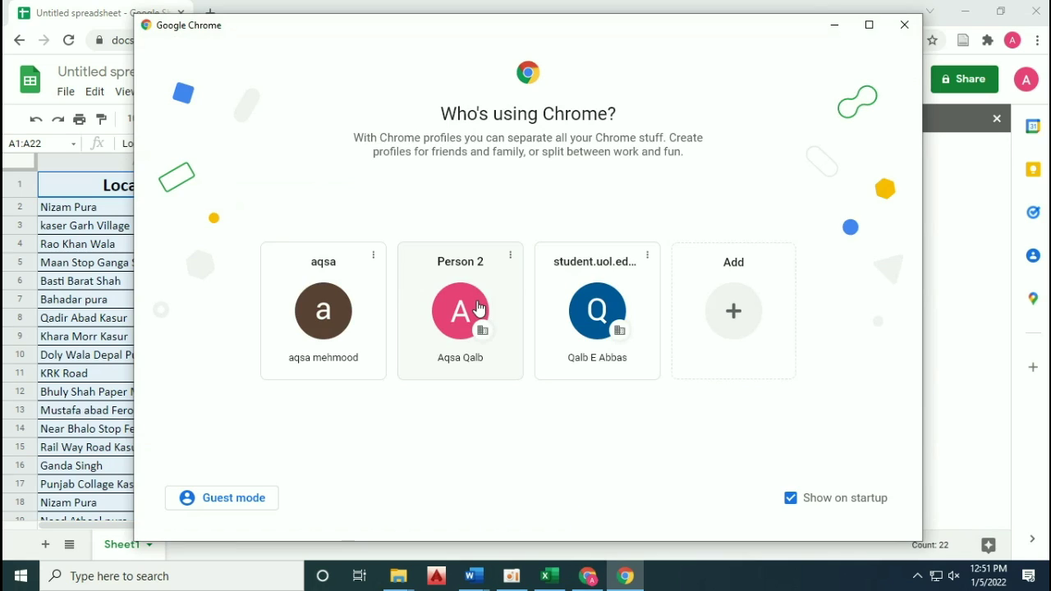
{"action": "left_click", "coordinate": [480, 308]}
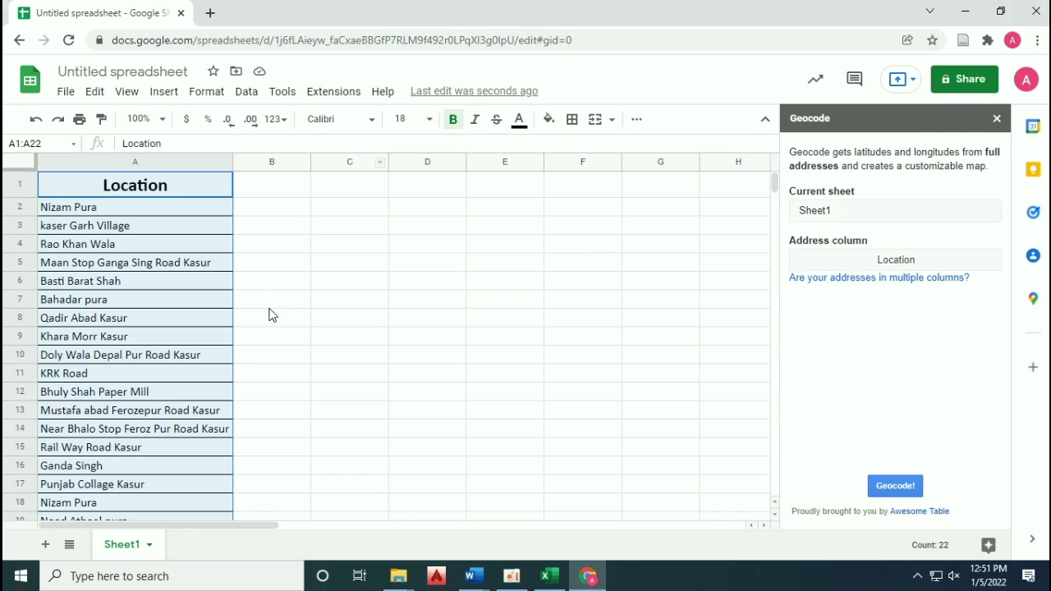
Step: Run Geocode! on the Location column and copy the Latitude and Longitude results B1:C22
{"action": "left_click", "coordinate": [895, 486]}
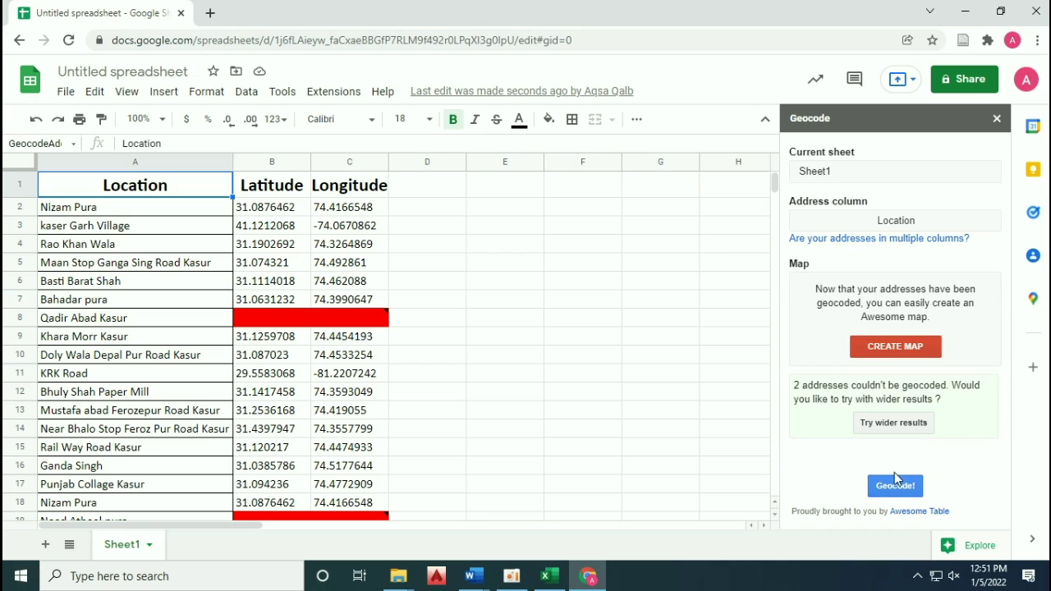
{"action": "left_click_drag", "start_coordinate": [263, 182], "coordinate": [355, 371]}
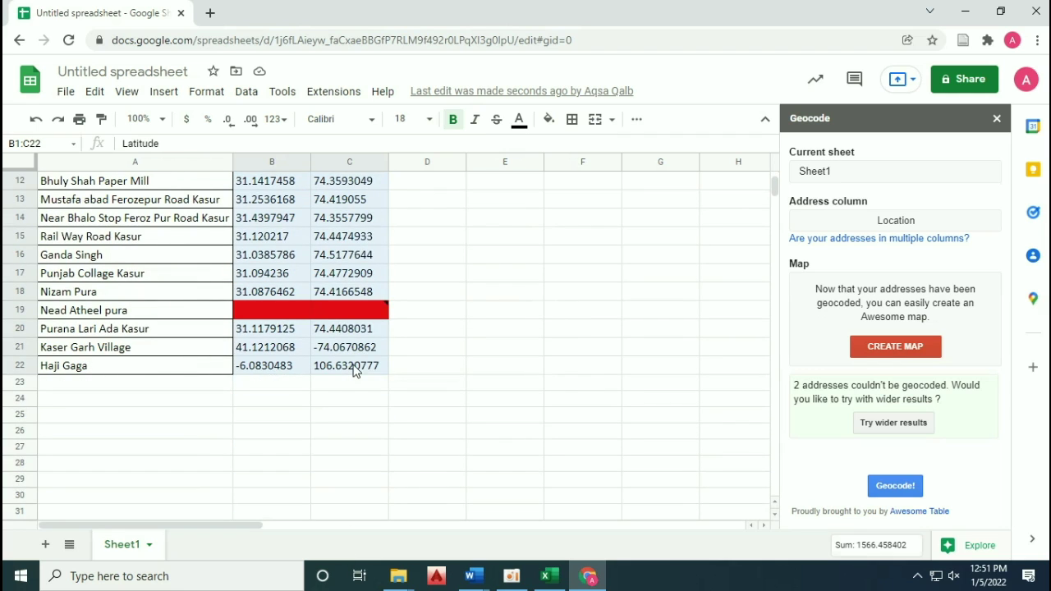
{"action": "right_click", "coordinate": [298, 348]}
{"action": "left_click", "coordinate": [341, 170]}
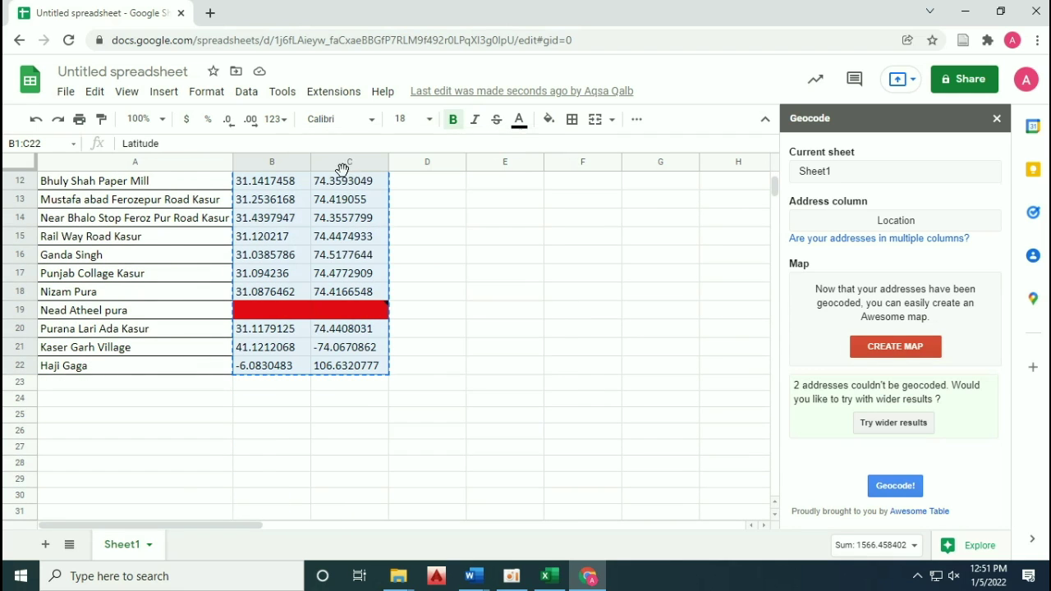
Step: In the Excel workbook, select columns G and H from G1 as the paste target
{"action": "left_click", "coordinate": [550, 576]}
{"action": "left_click_drag", "start_coordinate": [354, 183], "coordinate": [452, 519]}
{"action": "right_click", "coordinate": [354, 207]}
Step: Paste the coordinates into columns G and H, accept the size warning, and fit column widths
{"action": "left_click", "coordinate": [409, 273]}
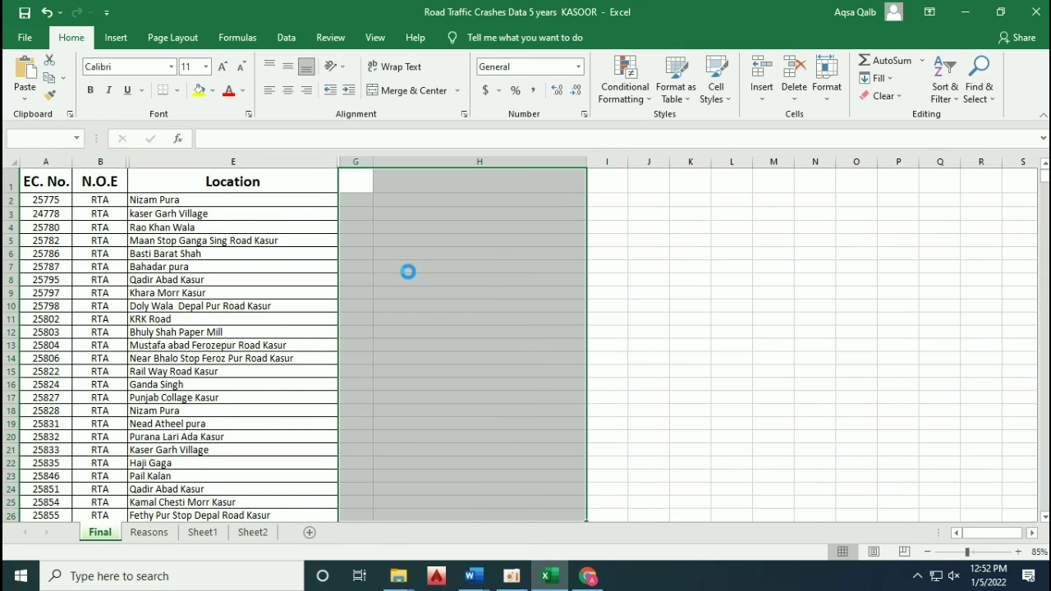
{"action": "left_click", "coordinate": [497, 329]}
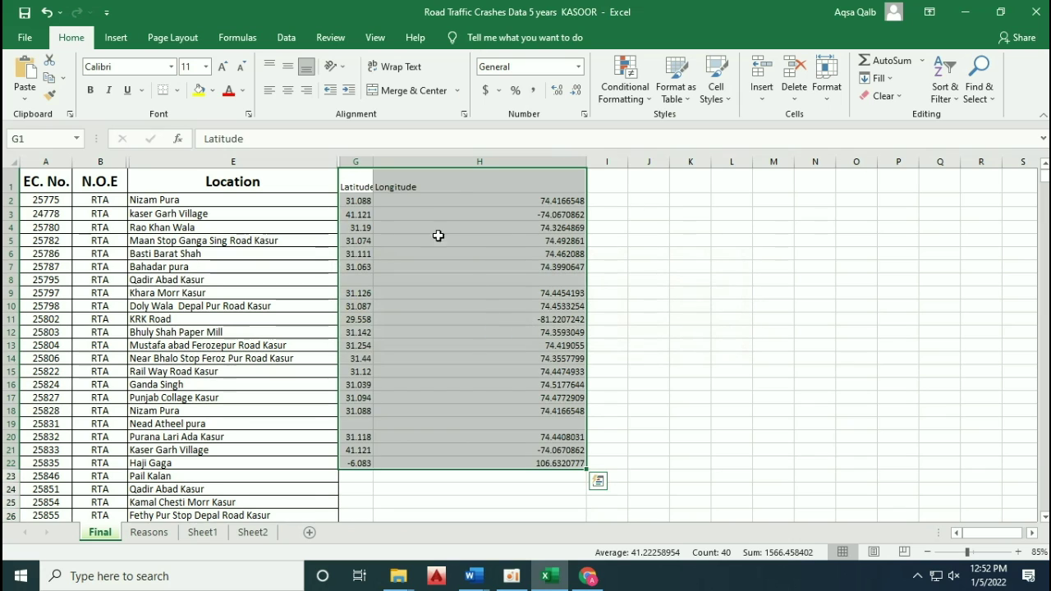
{"action": "left_click_drag", "start_coordinate": [586, 164], "coordinate": [428, 167]}
{"action": "double_click", "coordinate": [373, 165]}
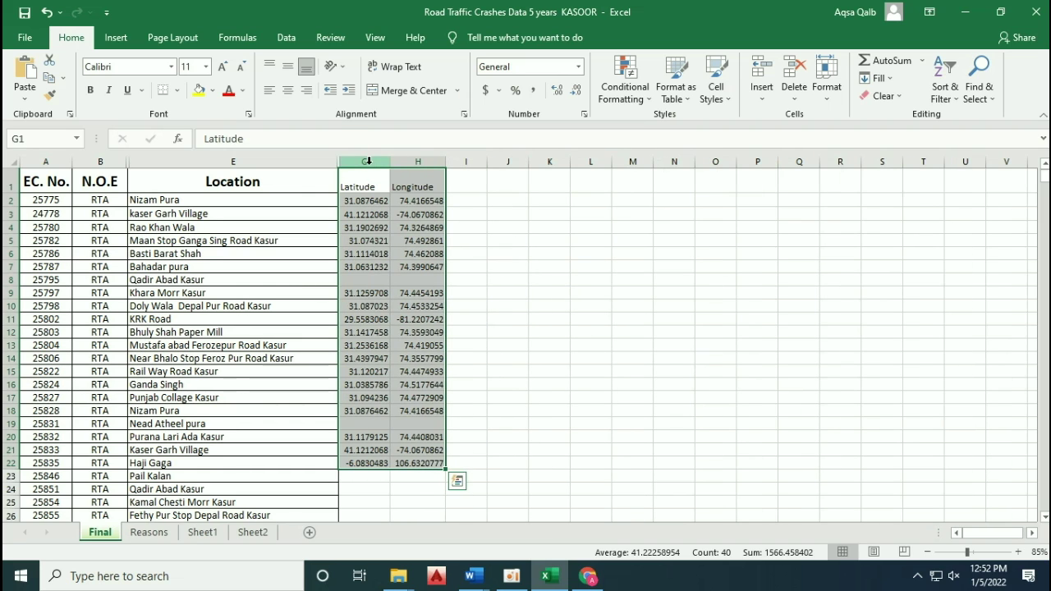
Step: Remove the minus signs from the longitudes in H3, H11 and H21, making them positive
{"action": "double_click", "coordinate": [402, 215]}
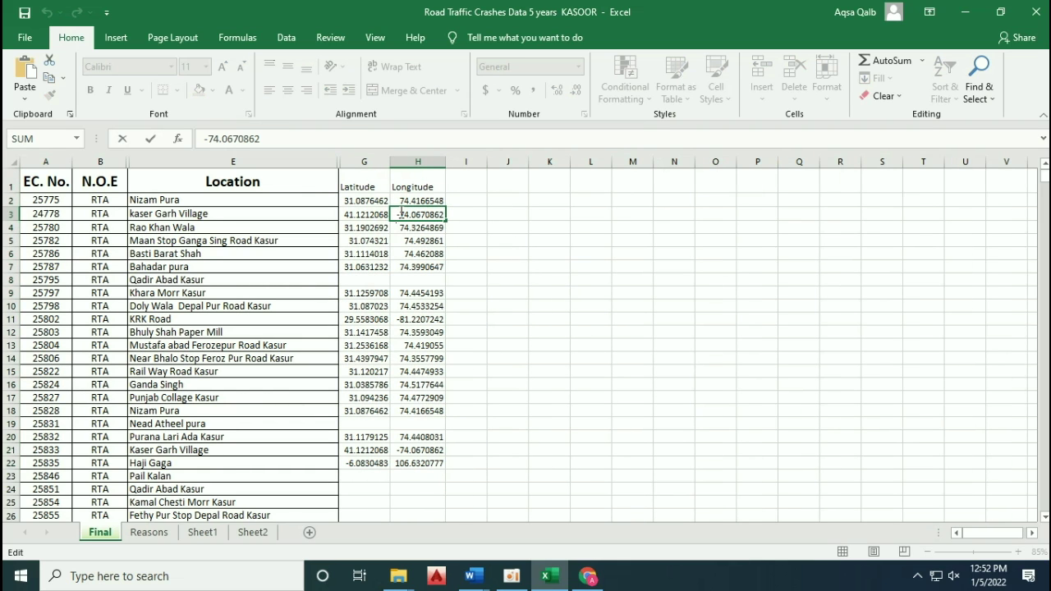
{"action": "key", "text": "BackSpace"}
{"action": "key", "text": "Return"}
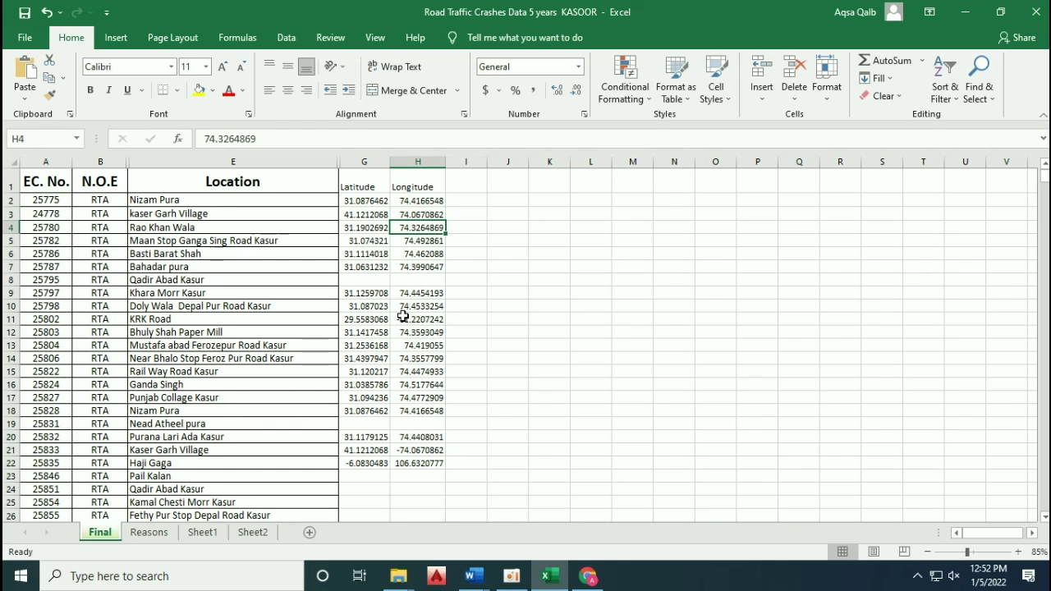
{"action": "double_click", "coordinate": [402, 319]}
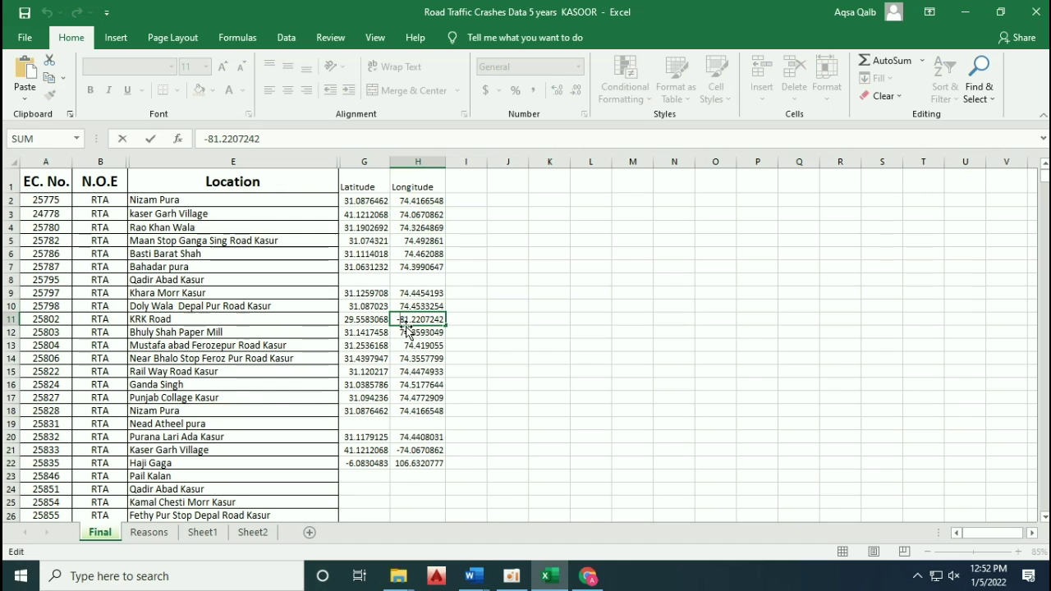
{"action": "key", "text": "BackSpace"}
{"action": "key", "text": "Return"}
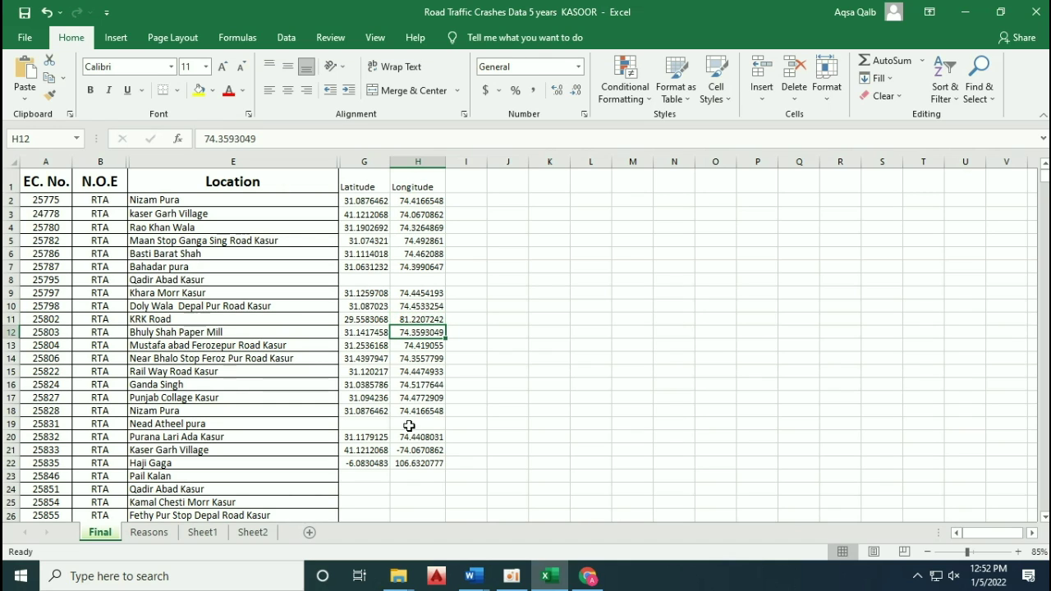
{"action": "double_click", "coordinate": [400, 450]}
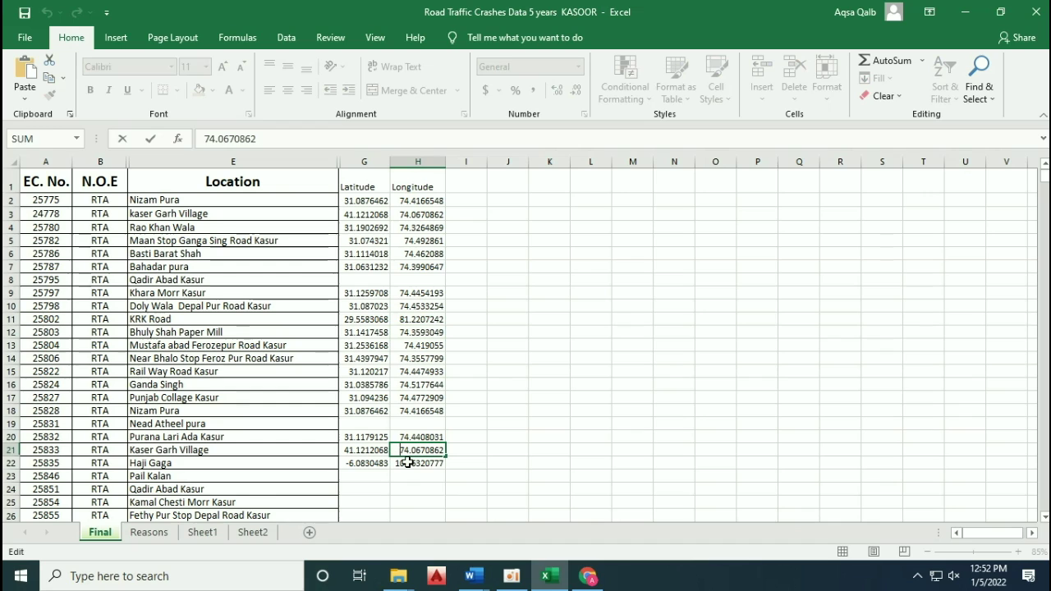
{"action": "key", "text": "BackSpace"}
{"action": "key", "text": "Return"}
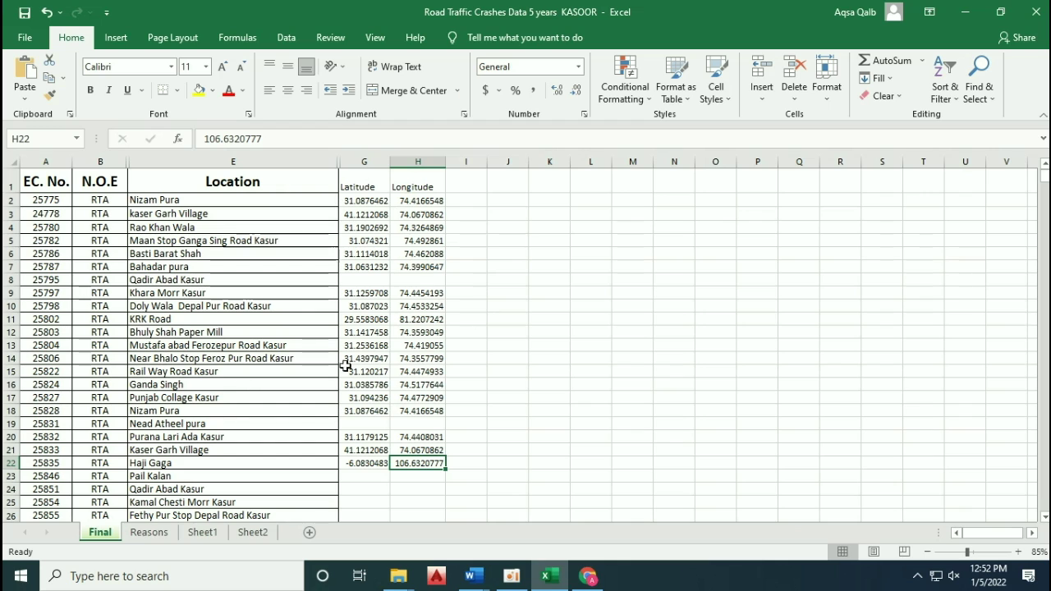
{"action": "left_click", "coordinate": [317, 354]}
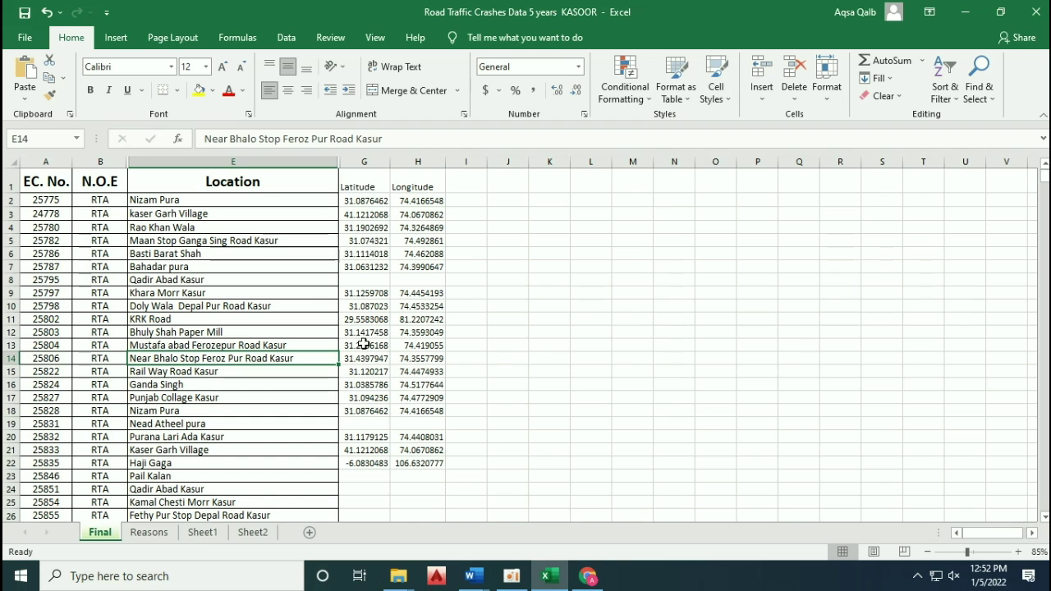
Step: Check the column H longitudes, then copy the Location-to-Longitude table E1:H22
{"action": "left_click_drag", "start_coordinate": [398, 292], "coordinate": [430, 375]}
{"action": "left_click", "coordinate": [399, 200]}
{"action": "left_click", "coordinate": [415, 320]}
{"action": "left_click", "coordinate": [361, 319]}
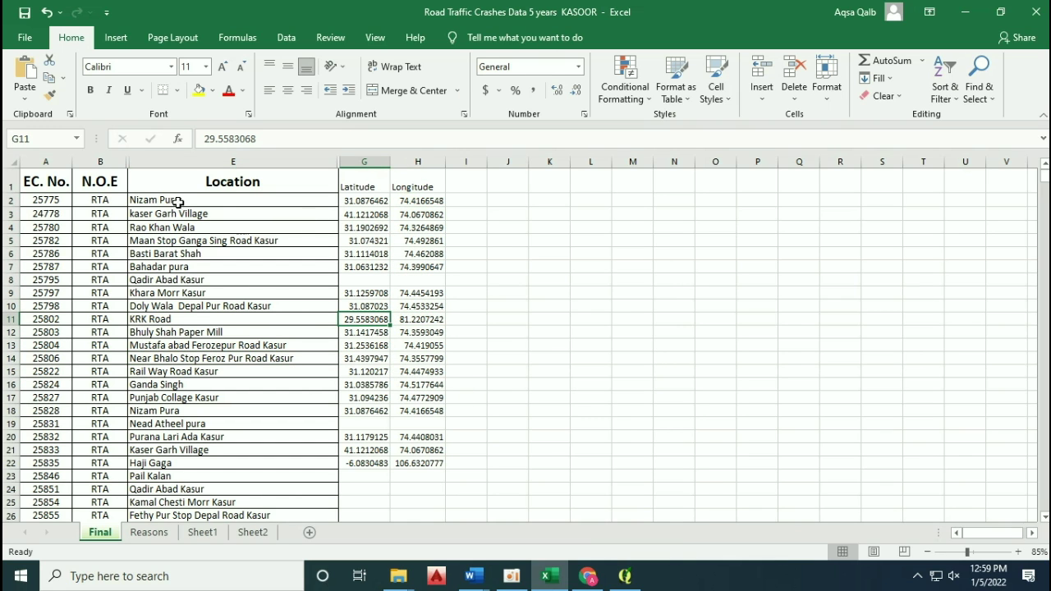
{"action": "left_click_drag", "start_coordinate": [157, 180], "coordinate": [396, 465]}
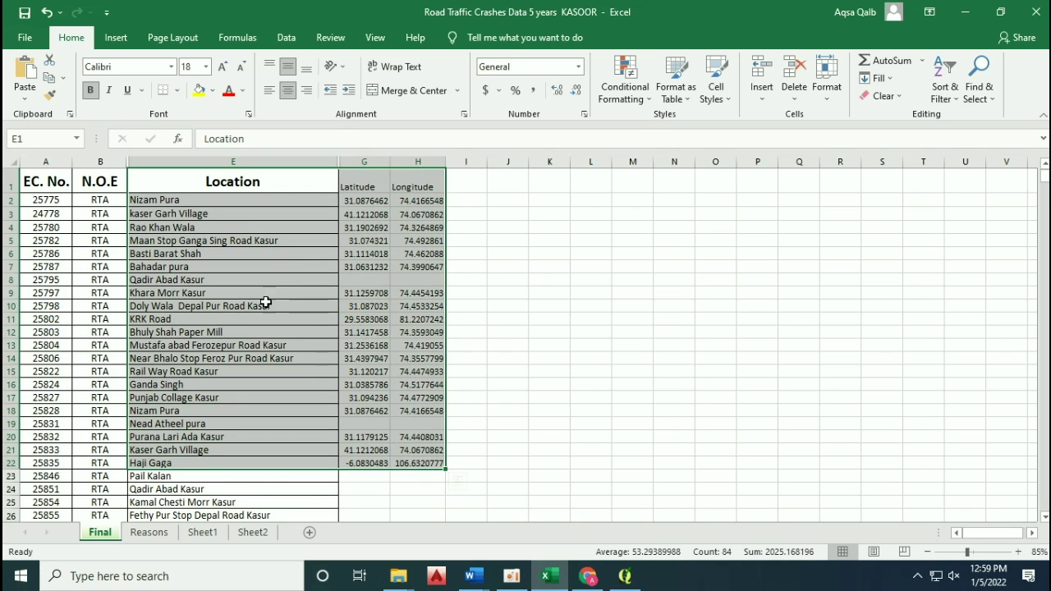
{"action": "right_click", "coordinate": [293, 263]}
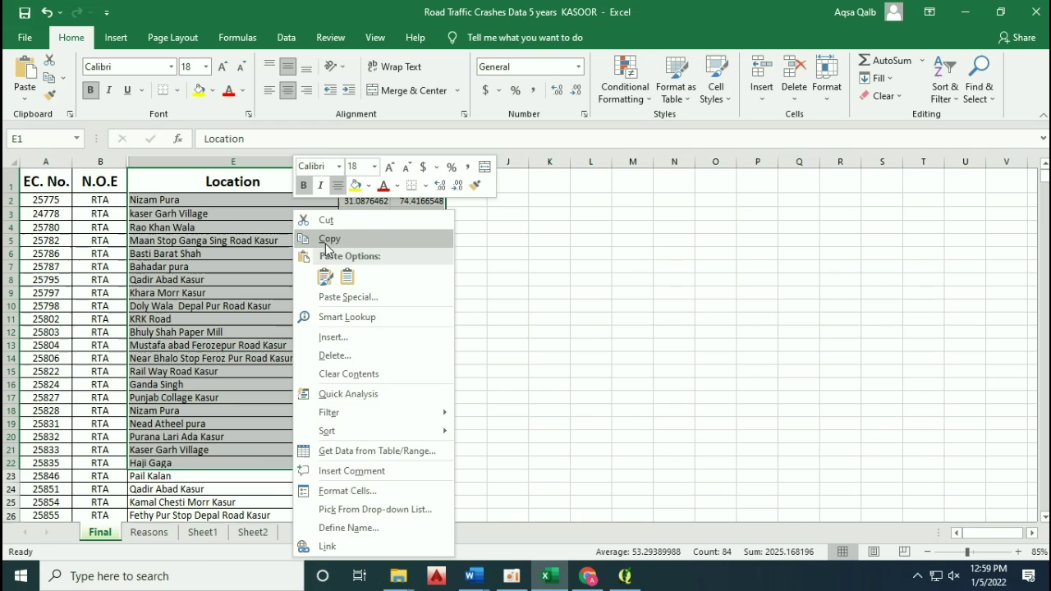
{"action": "left_click", "coordinate": [327, 239]}
Step: Search Windows for 'excel' and launch a new blank Excel workbook
{"action": "left_click", "coordinate": [219, 577]}
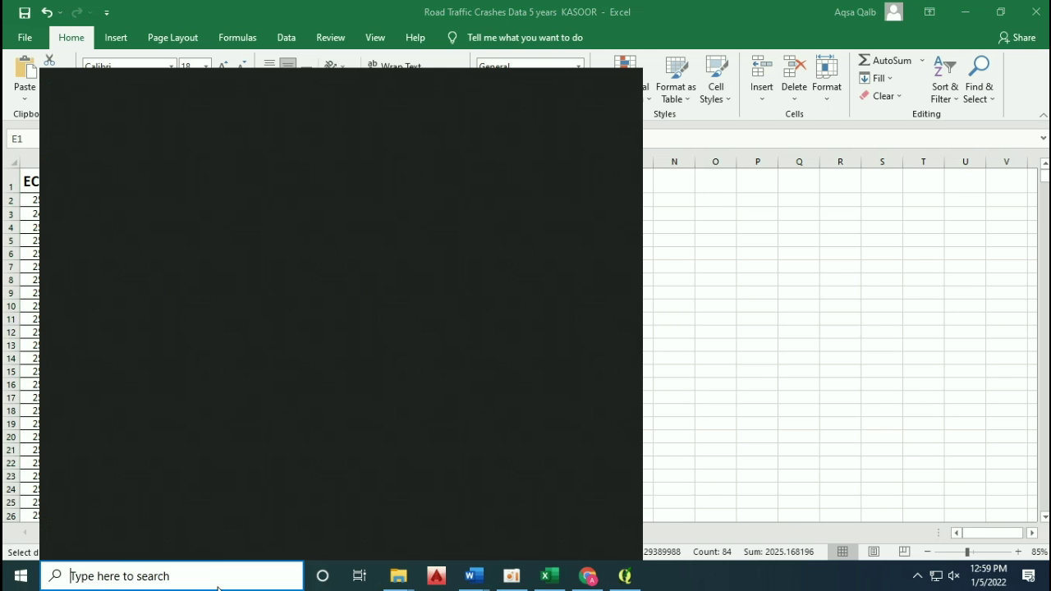
{"action": "type", "text": "exce"}
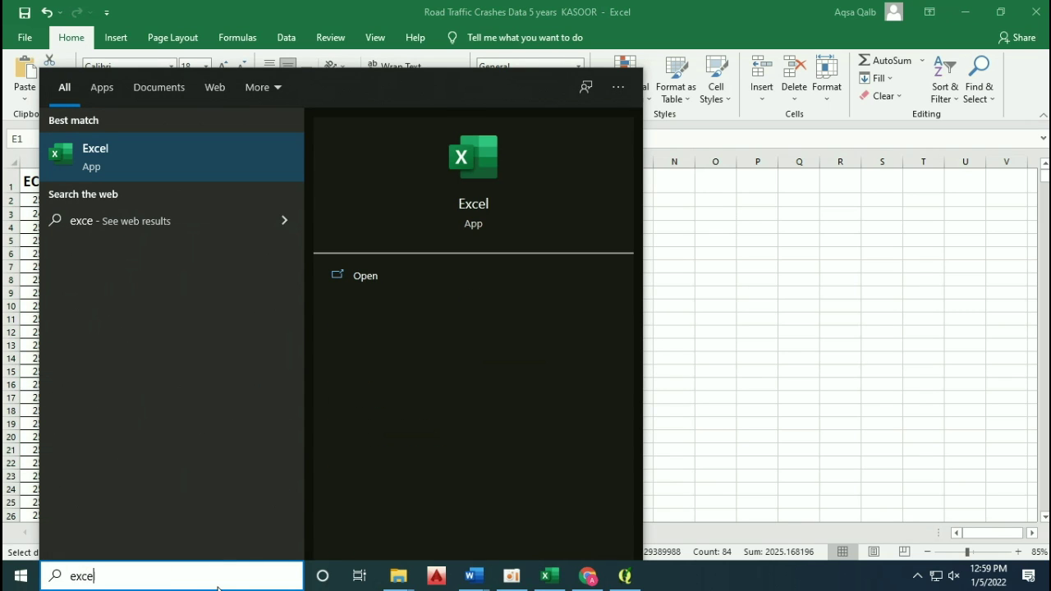
{"action": "type", "text": "l"}
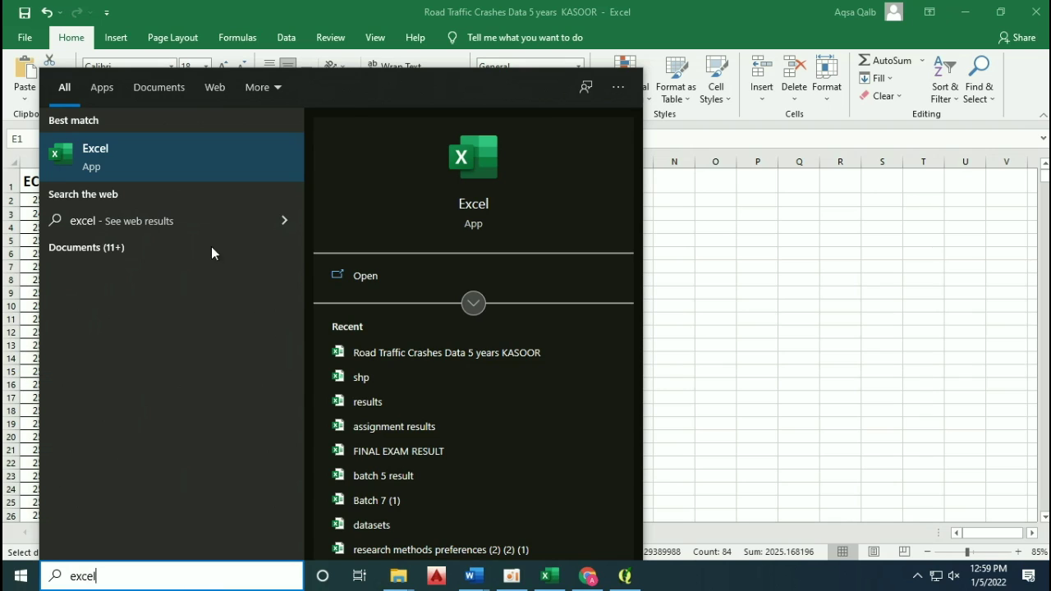
{"action": "left_click", "coordinate": [198, 170]}
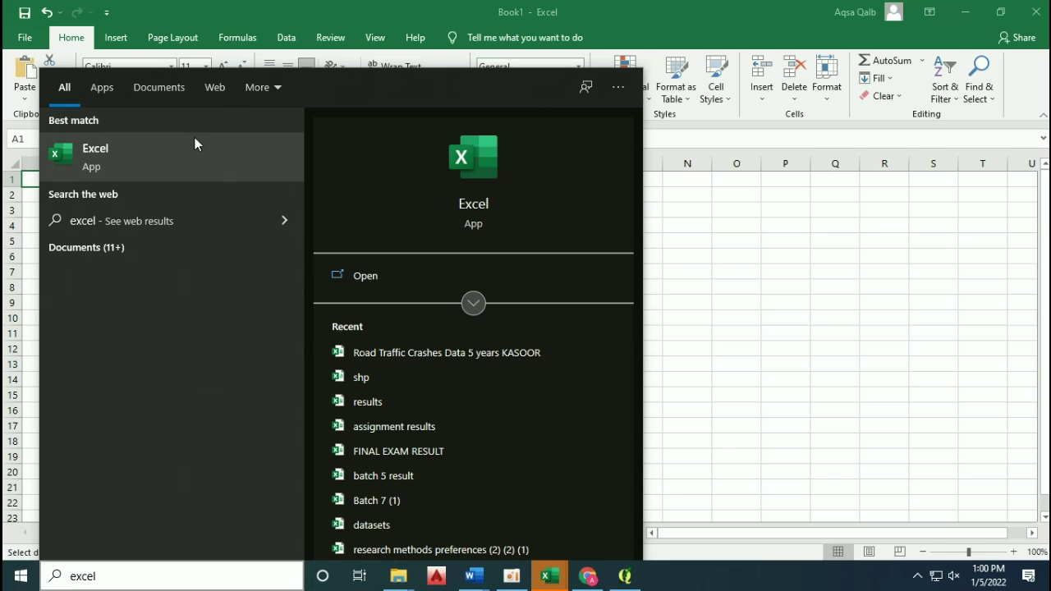
{"action": "key", "text": "Escape"}
Step: Close the extra blank workbook opened with Ctrl+N, returning to Book1
{"action": "left_click", "coordinate": [185, 165]}
{"action": "left_click", "coordinate": [102, 211]}
{"action": "left_click_drag", "start_coordinate": [42, 175], "coordinate": [157, 518]}
{"action": "key", "text": "ctrl+n"}
{"action": "right_click", "coordinate": [113, 318]}
{"action": "key", "text": "Escape"}
{"action": "left_click", "coordinate": [1037, 12]}
Step: Paste the copied crash table at A1 of Book1 and autofit columns A, C and D
{"action": "left_click_drag", "start_coordinate": [47, 179], "coordinate": [148, 474]}
{"action": "right_click", "coordinate": [80, 282]}
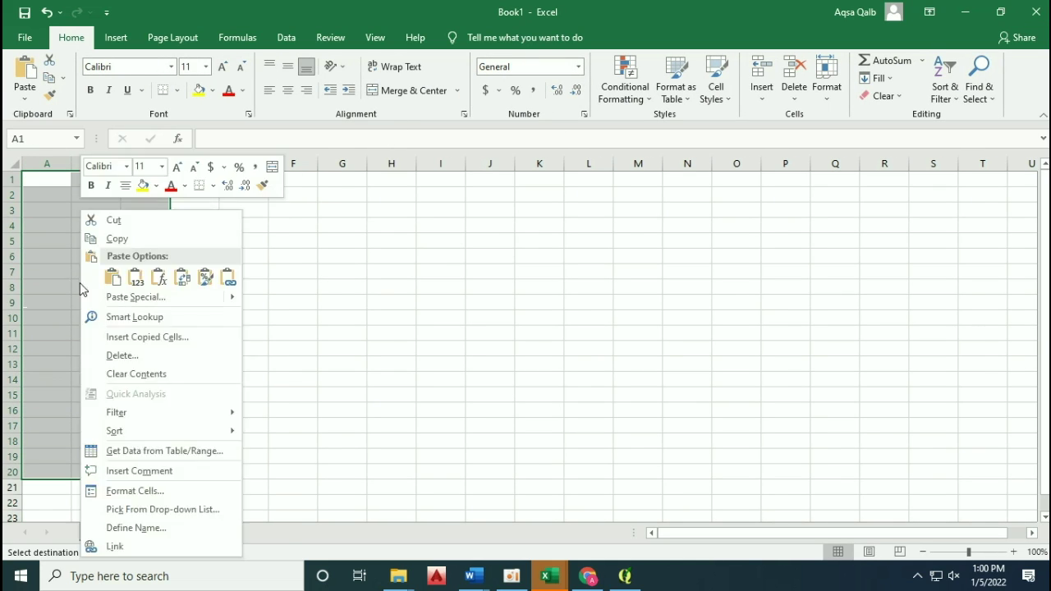
{"action": "left_click", "coordinate": [136, 280]}
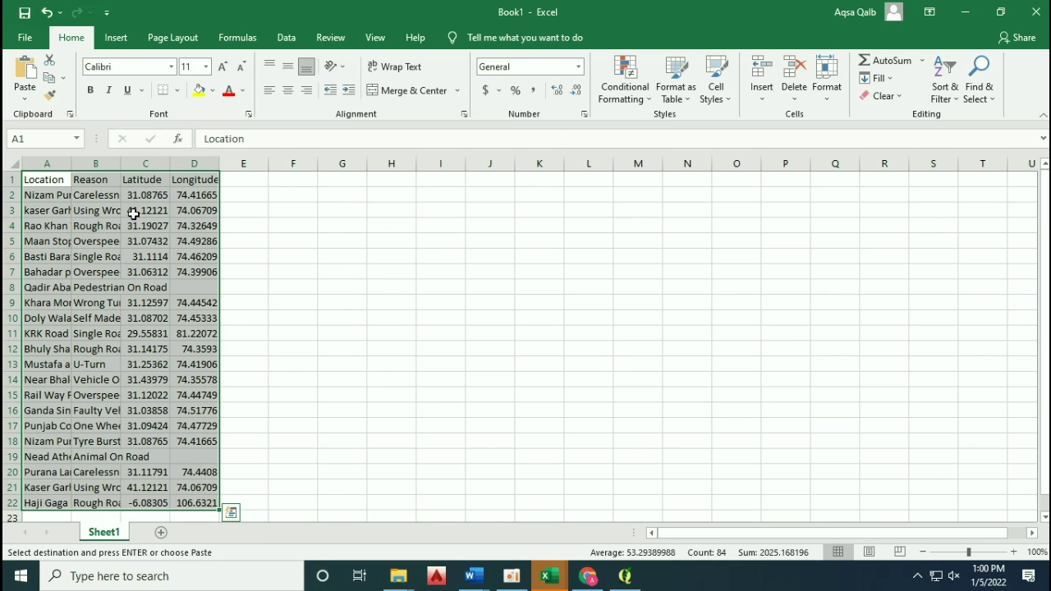
{"action": "double_click", "coordinate": [71, 163]}
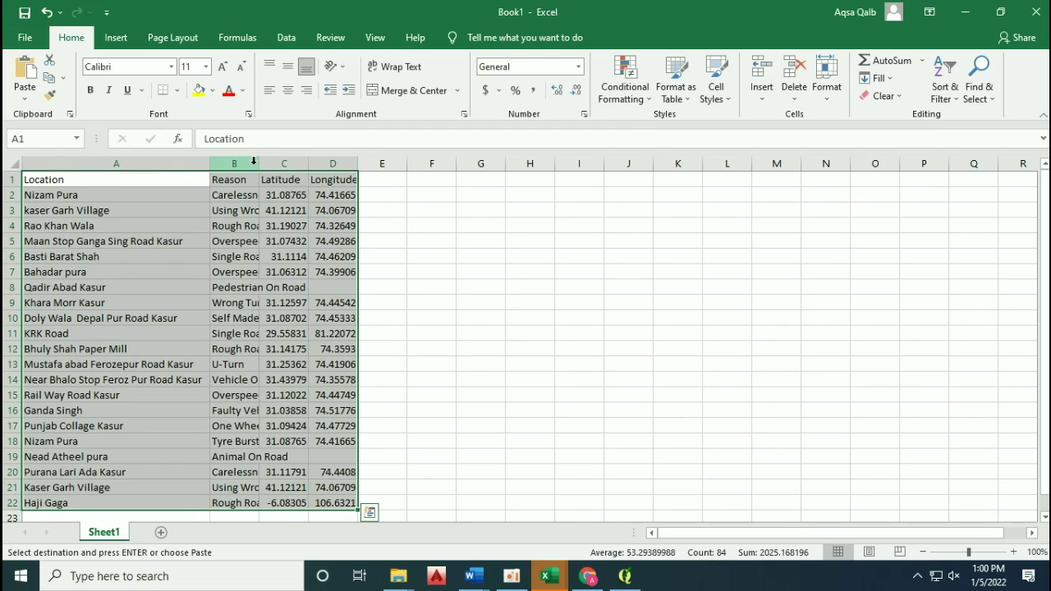
{"action": "left_click_drag", "start_coordinate": [262, 163], "coordinate": [262, 164]}
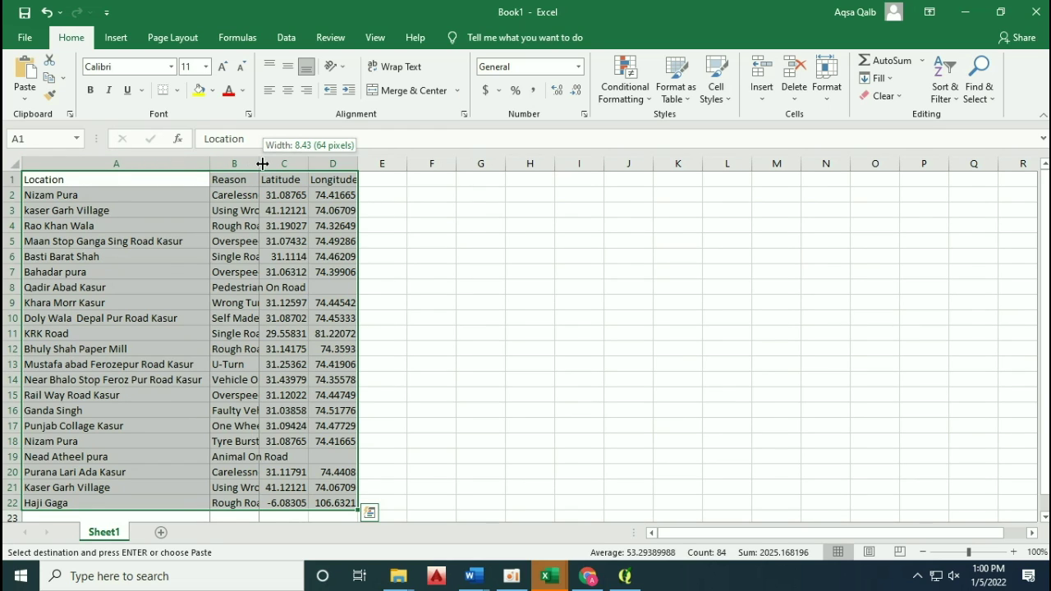
{"action": "double_click", "coordinate": [308, 164]}
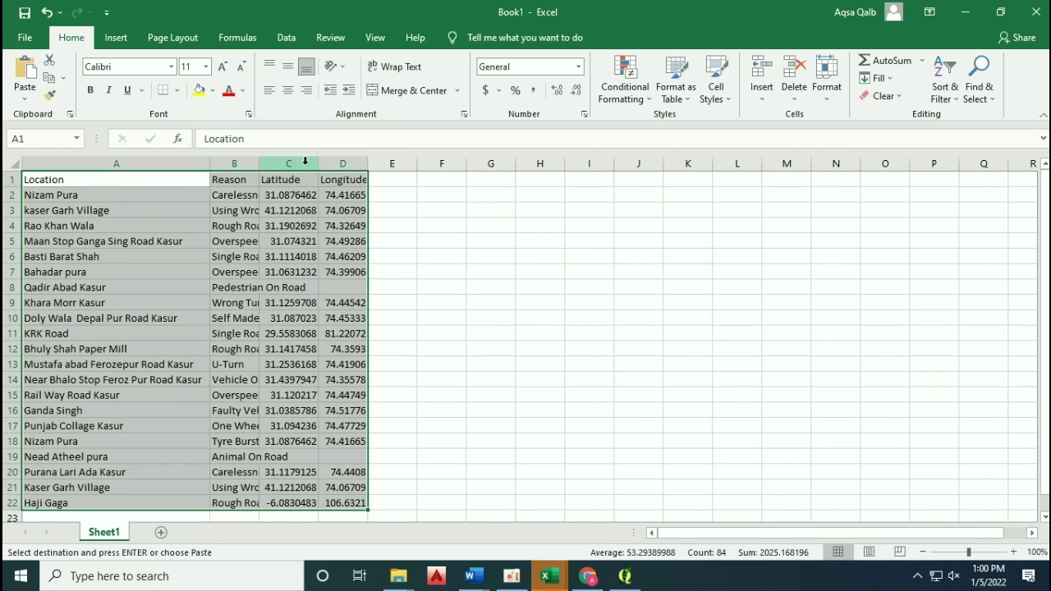
{"action": "double_click", "coordinate": [367, 163]}
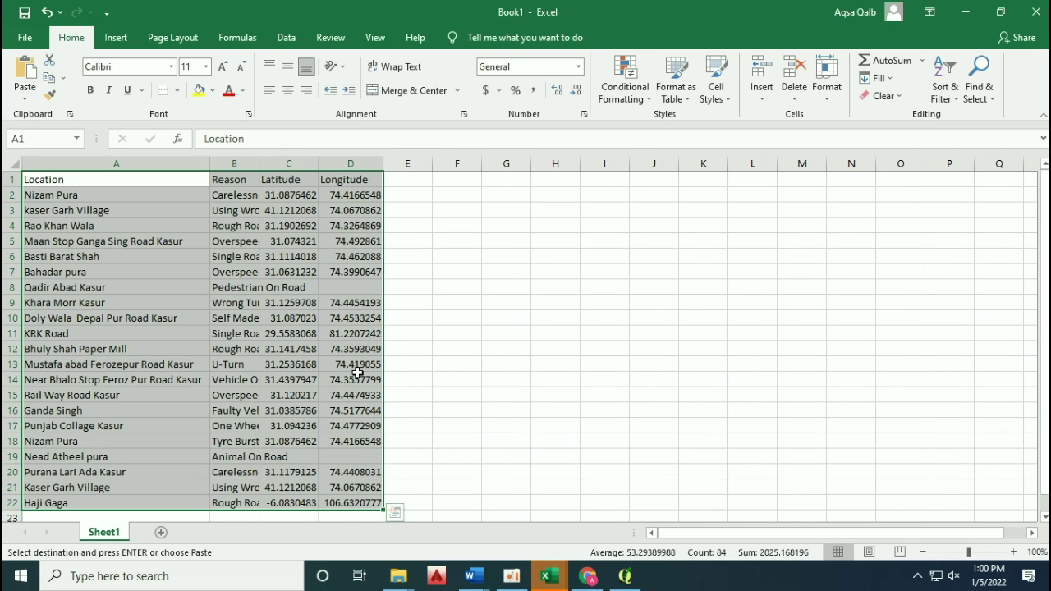
{"action": "left_click", "coordinate": [362, 349]}
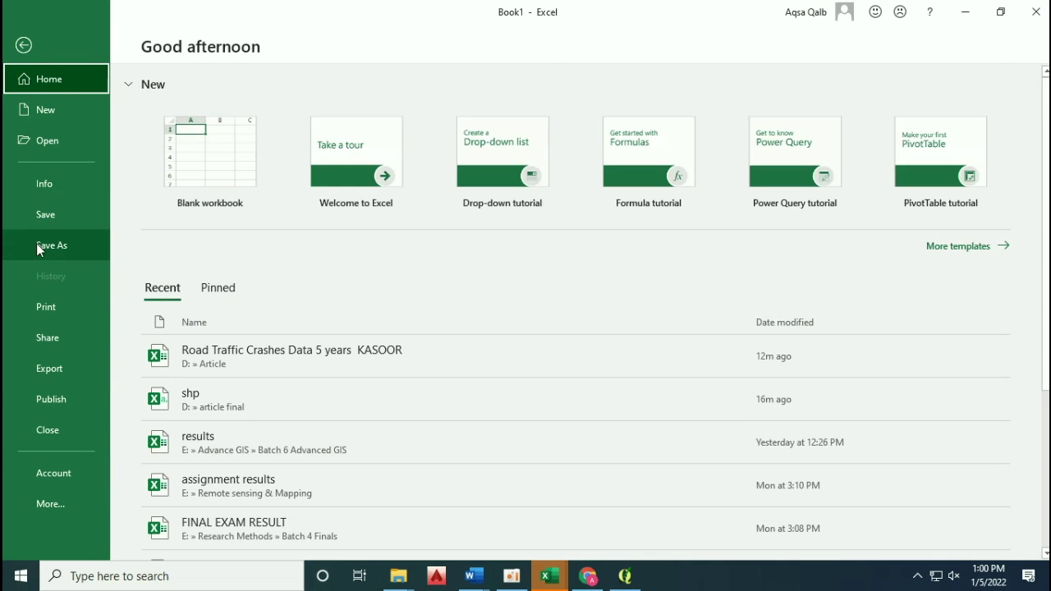
Step: Save Book1 as CSV (Comma delimited) in D:\Assignment, keeping the CSV format, then switch to QGIS
{"action": "left_click", "coordinate": [36, 244]}
{"action": "left_click", "coordinate": [241, 274]}
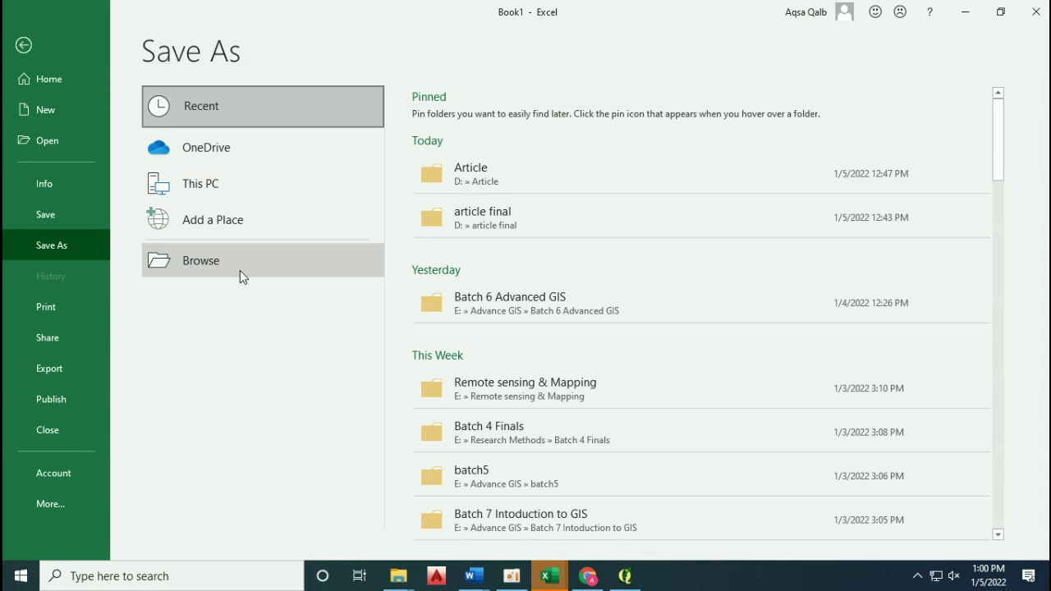
{"action": "left_click", "coordinate": [205, 285]}
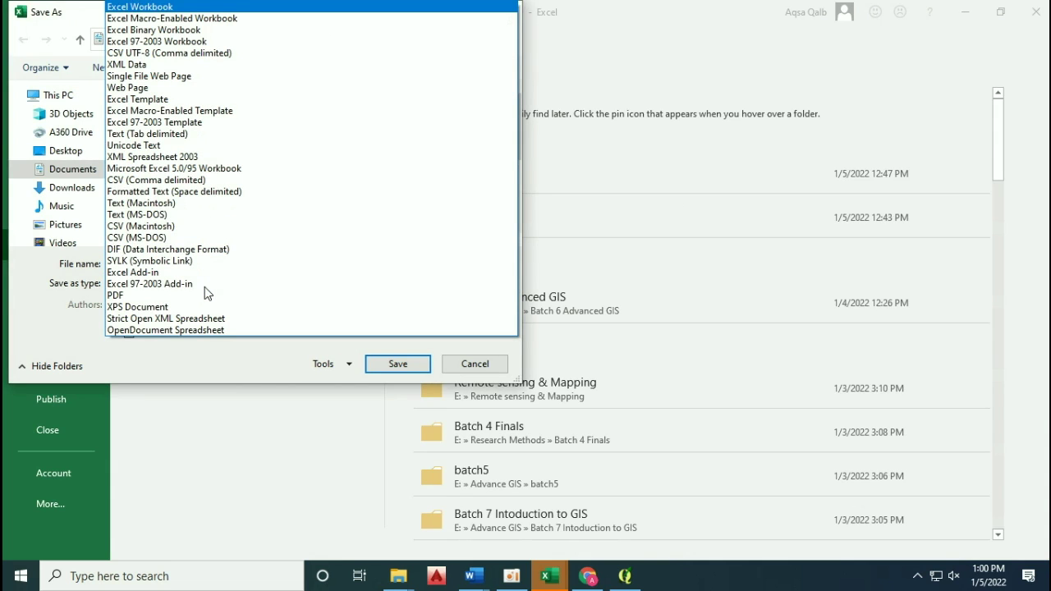
{"action": "left_click", "coordinate": [212, 183]}
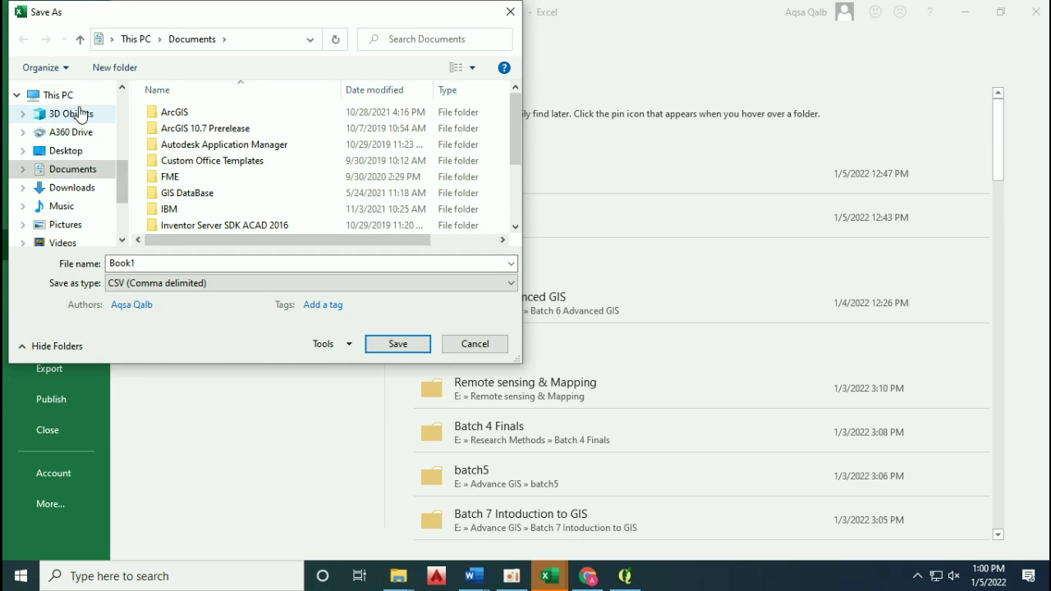
{"action": "left_click_drag", "start_coordinate": [123, 192], "coordinate": [123, 226]}
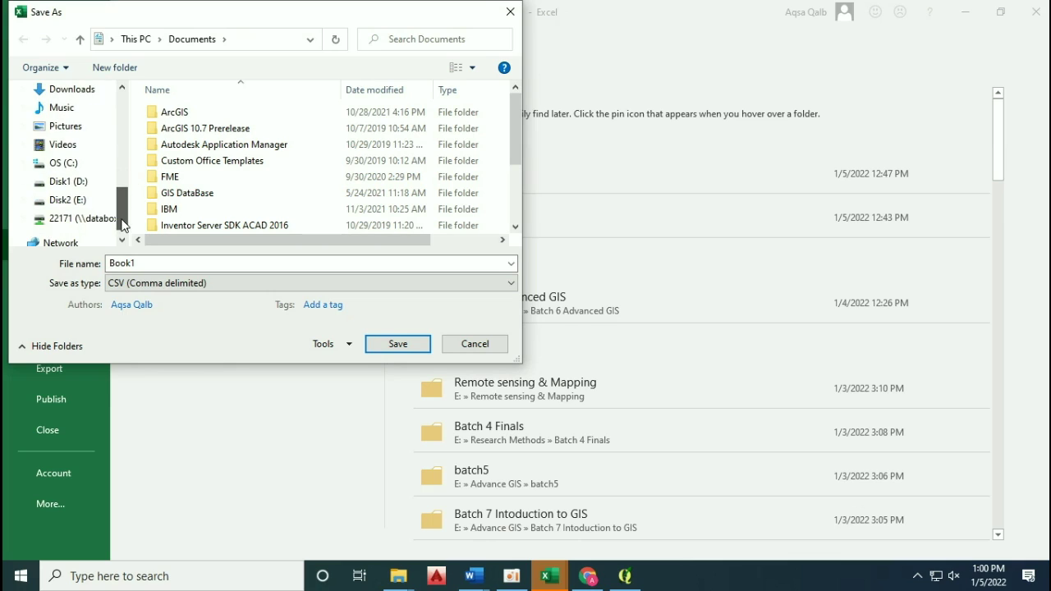
{"action": "left_click", "coordinate": [80, 181]}
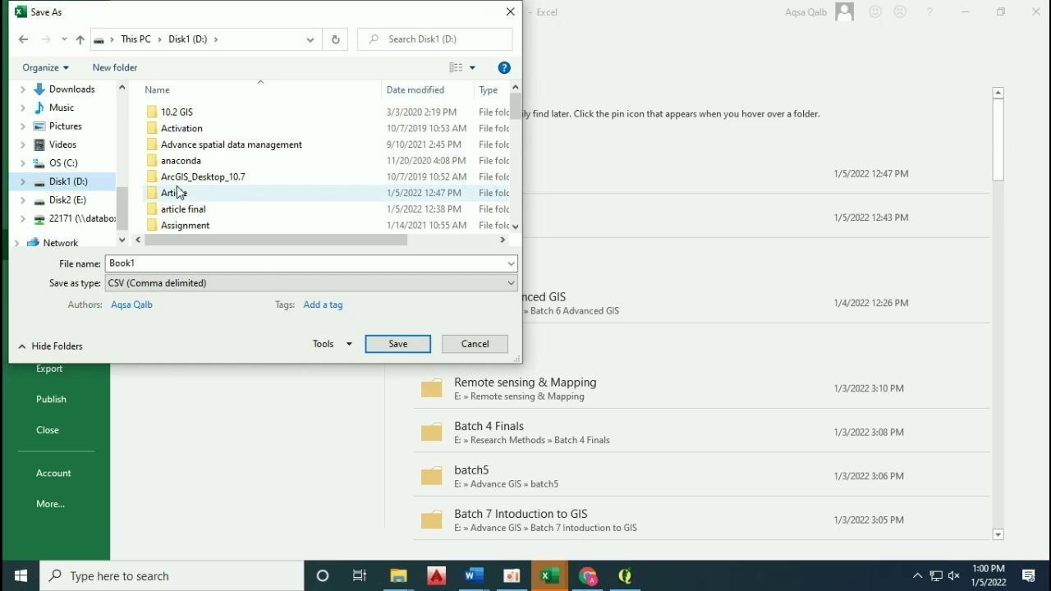
{"action": "double_click", "coordinate": [179, 224]}
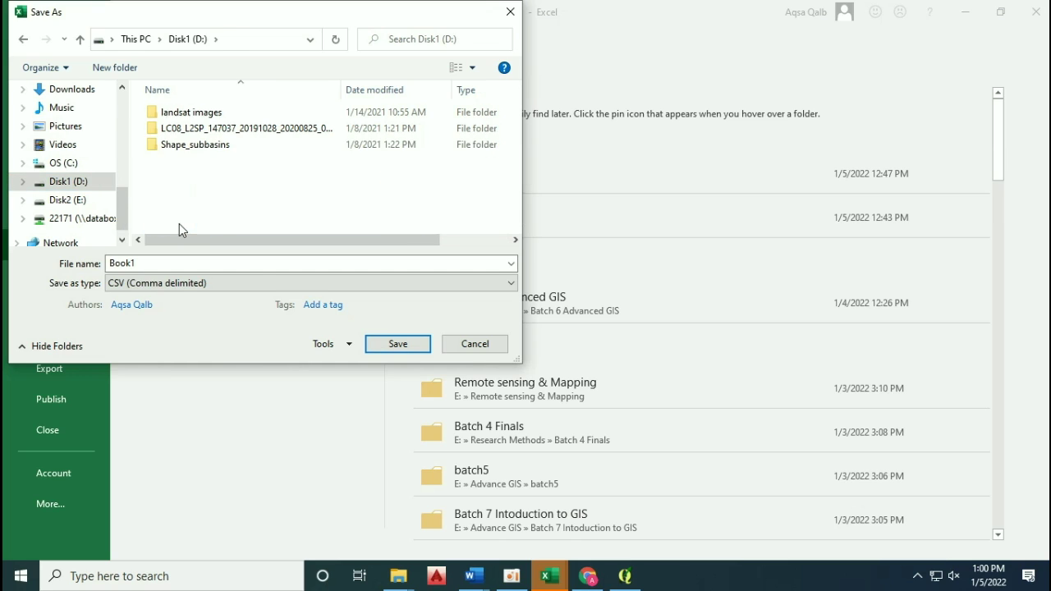
{"action": "double_click", "coordinate": [154, 269]}
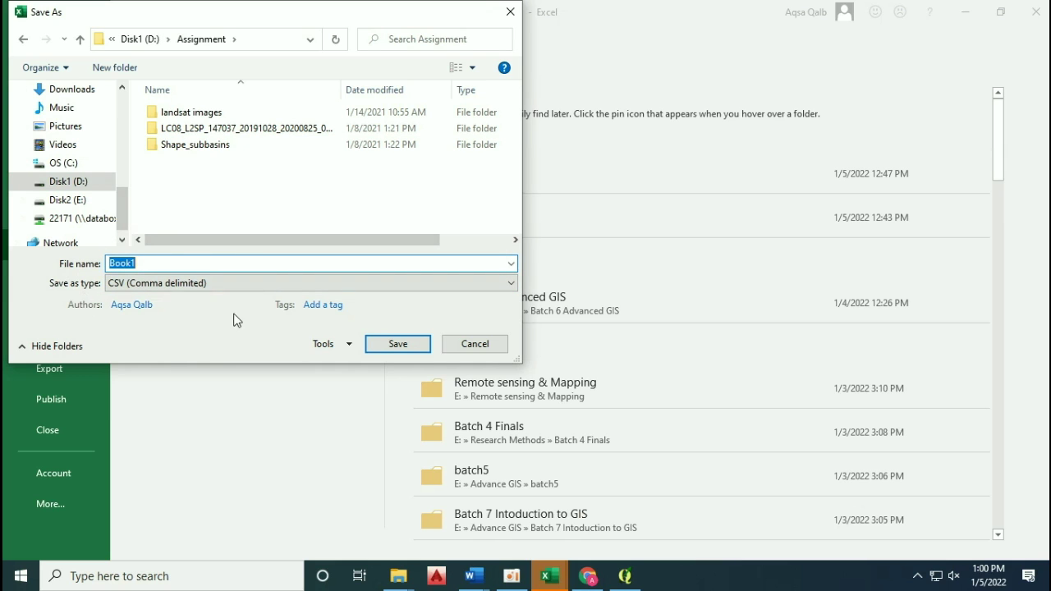
{"action": "left_click", "coordinate": [396, 345]}
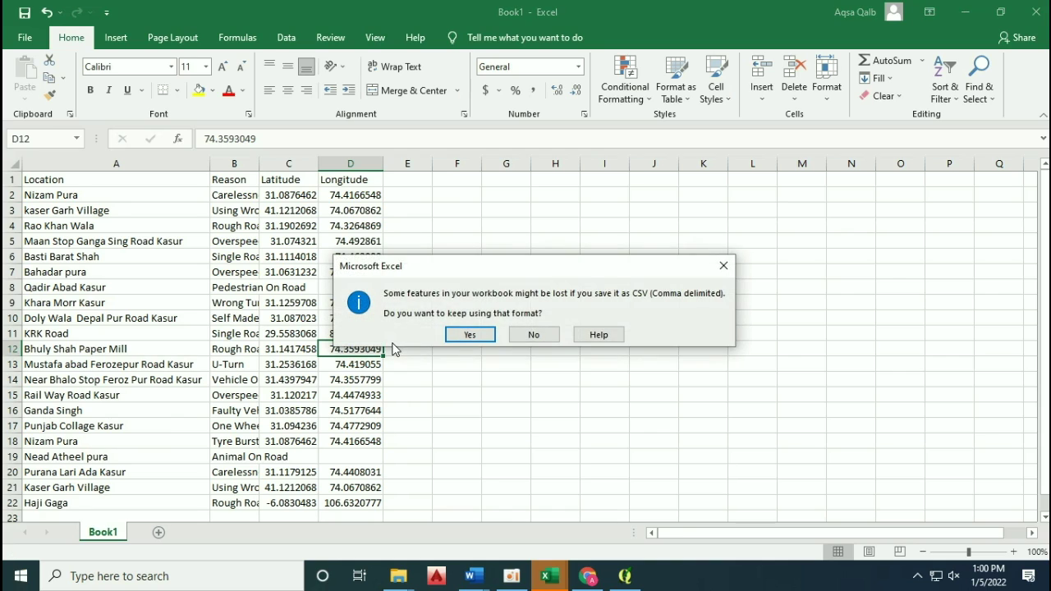
{"action": "left_click", "coordinate": [466, 335]}
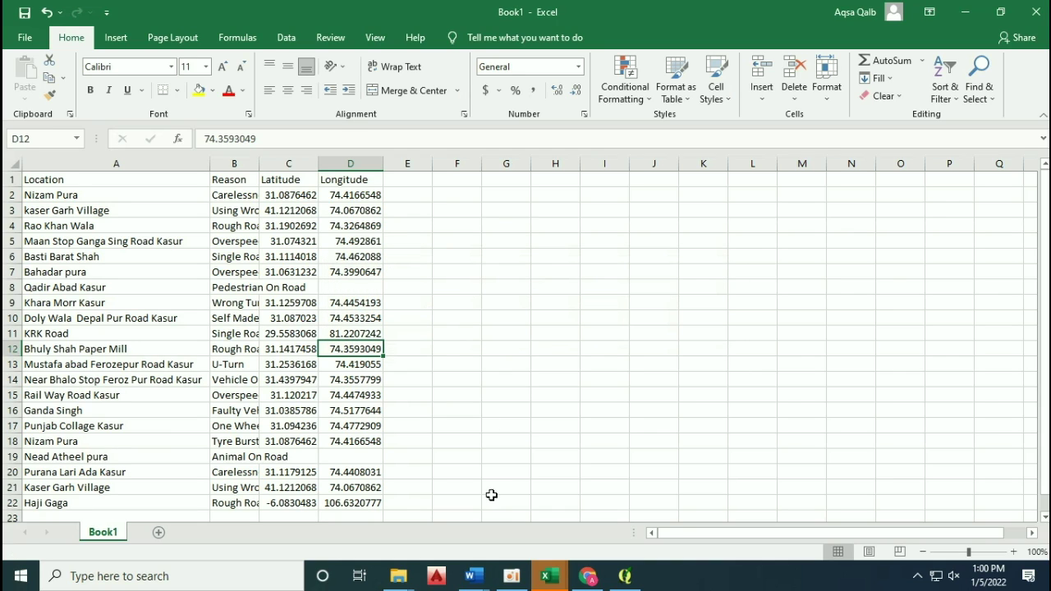
{"action": "left_click", "coordinate": [624, 576]}
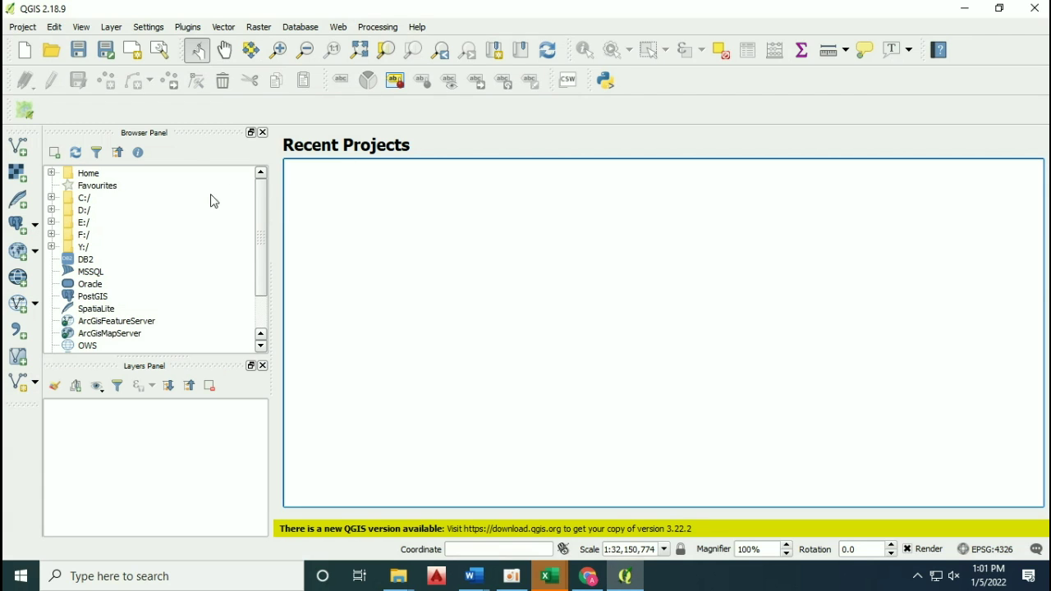
Step: Open Add Delimited Text Layer and load D:/Assignment/Book1.csv as the source file
{"action": "left_click", "coordinate": [113, 27]}
{"action": "mouse_move", "coordinate": [125, 60]}
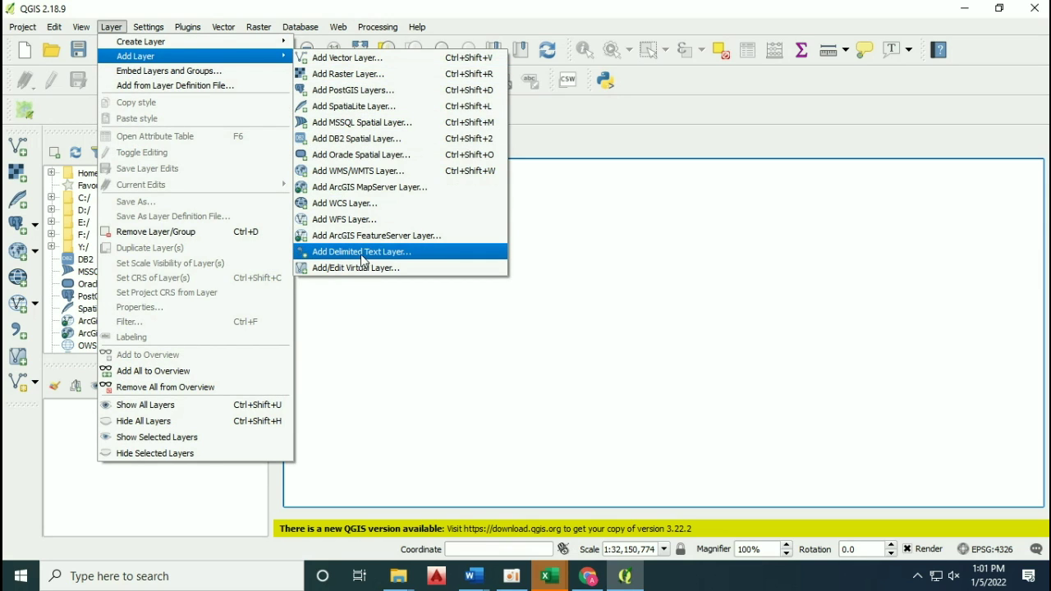
{"action": "left_click", "coordinate": [394, 260]}
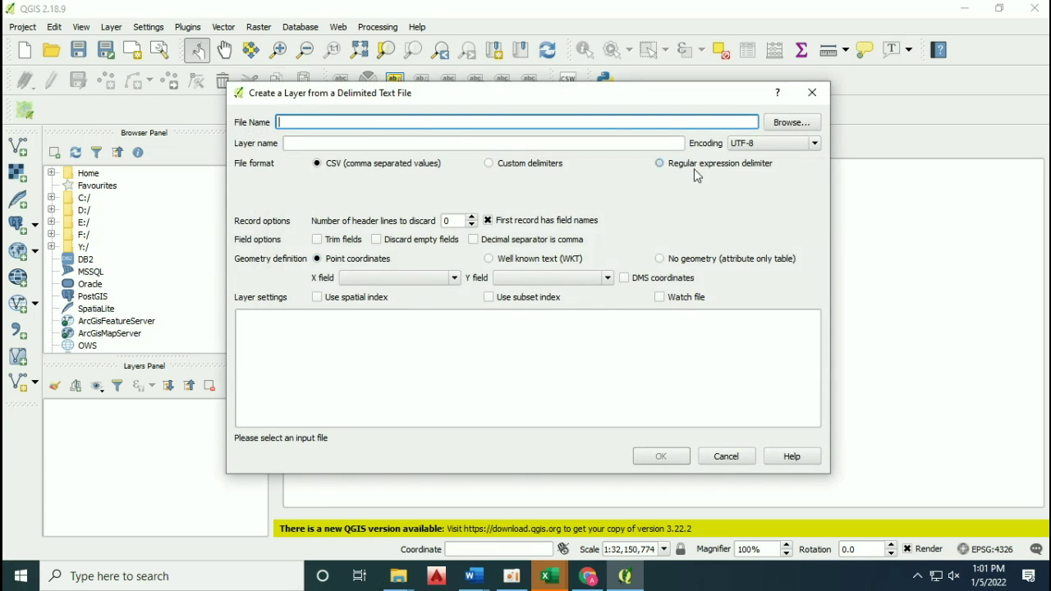
{"action": "left_click", "coordinate": [776, 124]}
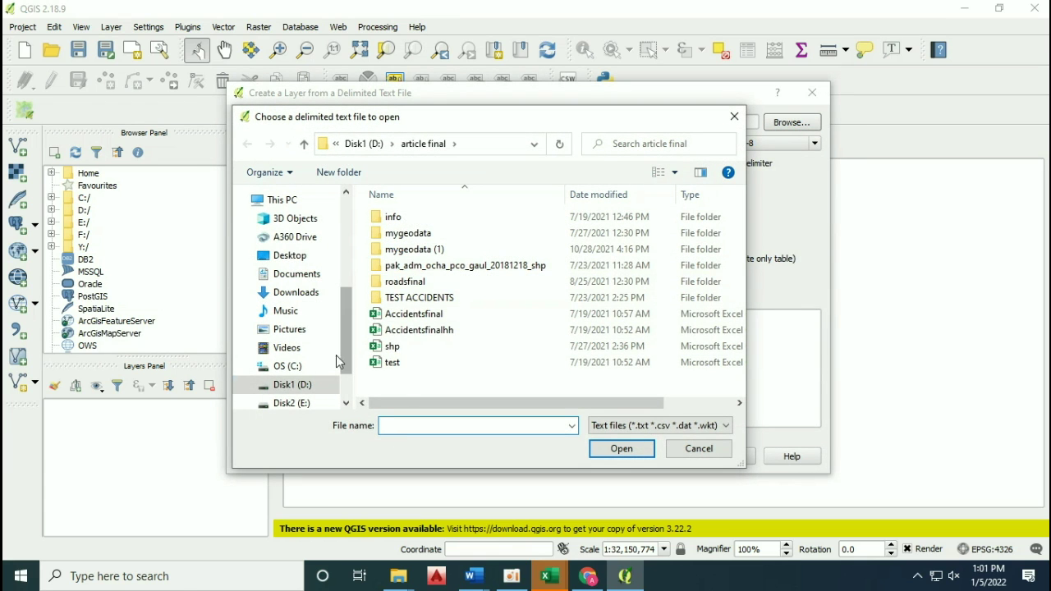
{"action": "left_click", "coordinate": [297, 393]}
{"action": "double_click", "coordinate": [415, 332]}
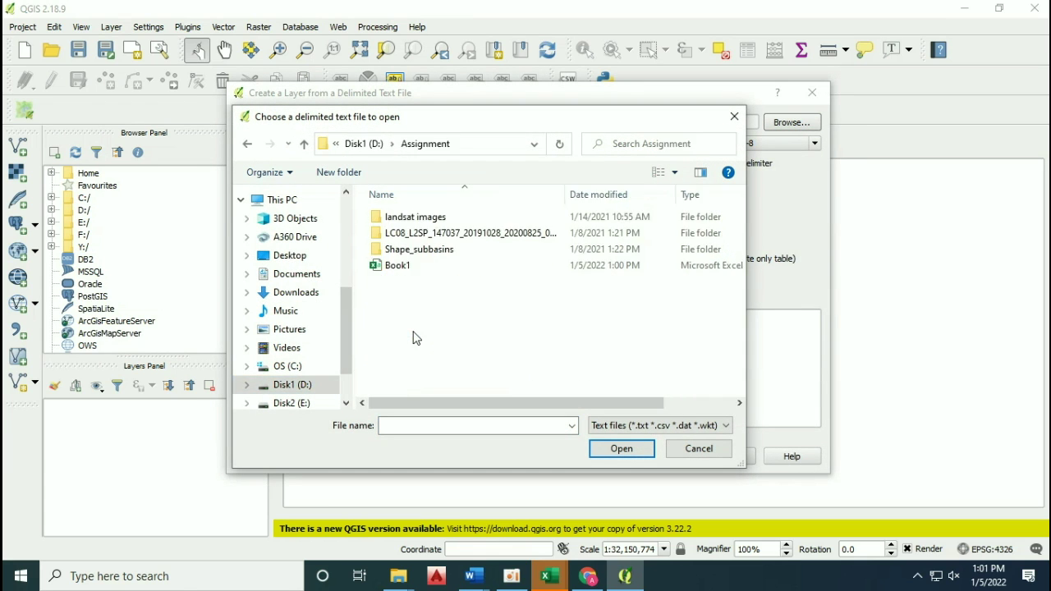
{"action": "left_click", "coordinate": [407, 267]}
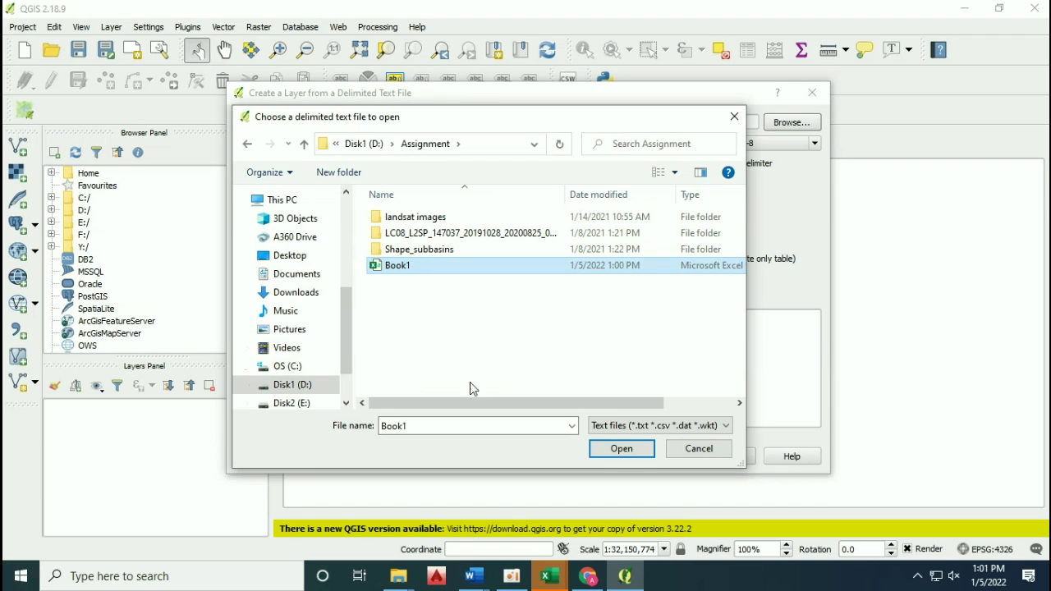
{"action": "left_click", "coordinate": [622, 450]}
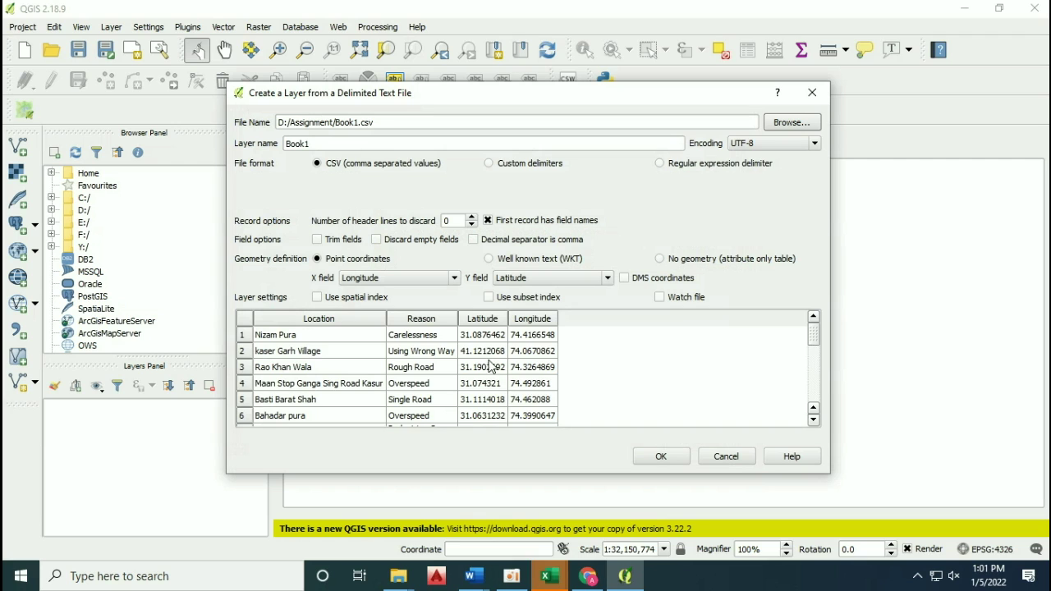
Step: Confirm X = Longitude and Y = Latitude in the preview and accept the settings
{"action": "scroll", "coordinate": [493, 362], "scroll_direction": "down", "scroll_amount": 2}
{"action": "scroll", "coordinate": [489, 383], "scroll_direction": "up", "scroll_amount": 2}
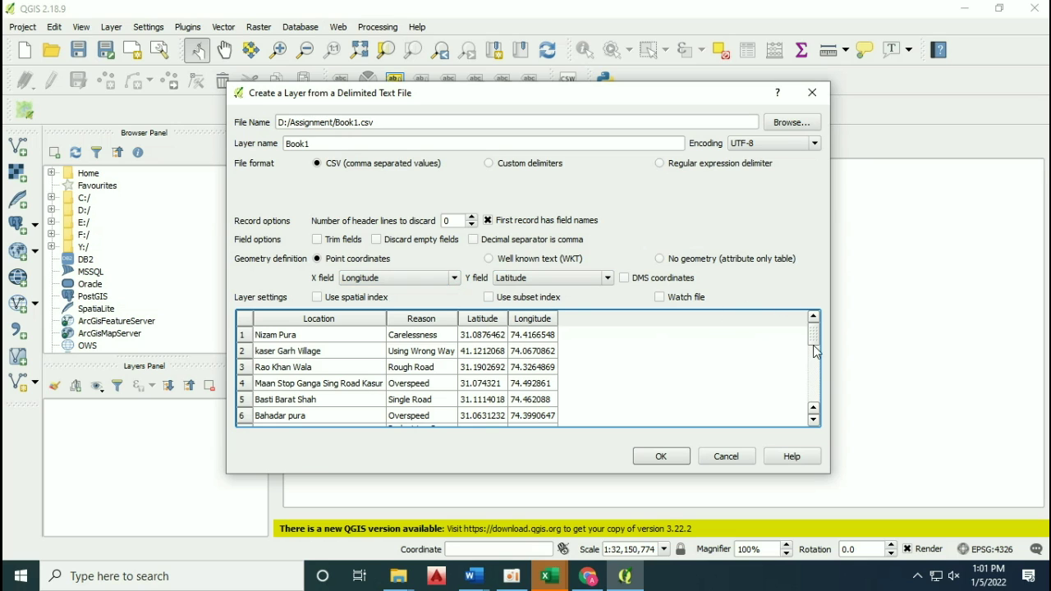
{"action": "left_click_drag", "start_coordinate": [819, 344], "coordinate": [817, 393]}
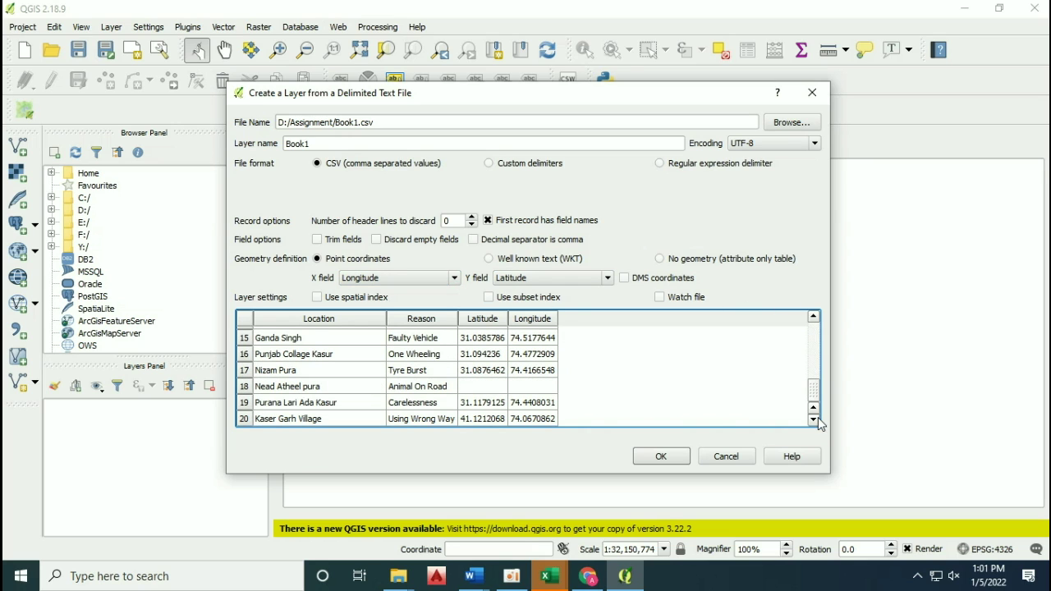
{"action": "left_click", "coordinate": [671, 456]}
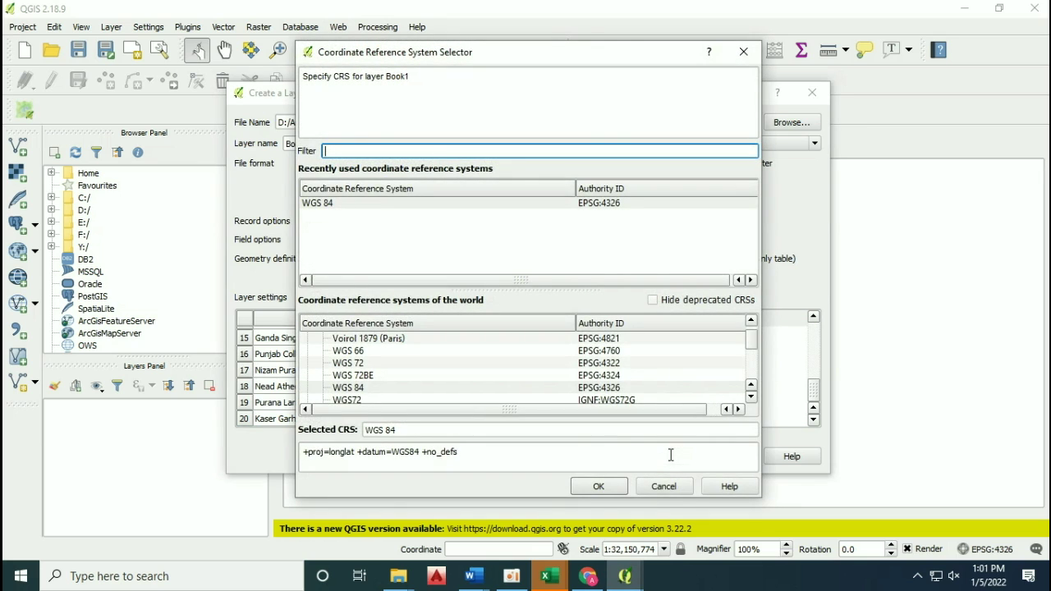
Step: Create the Book1 point layer in WGS 84 (EPSG:4326) and zoom in on the crash points
{"action": "left_click", "coordinate": [589, 207]}
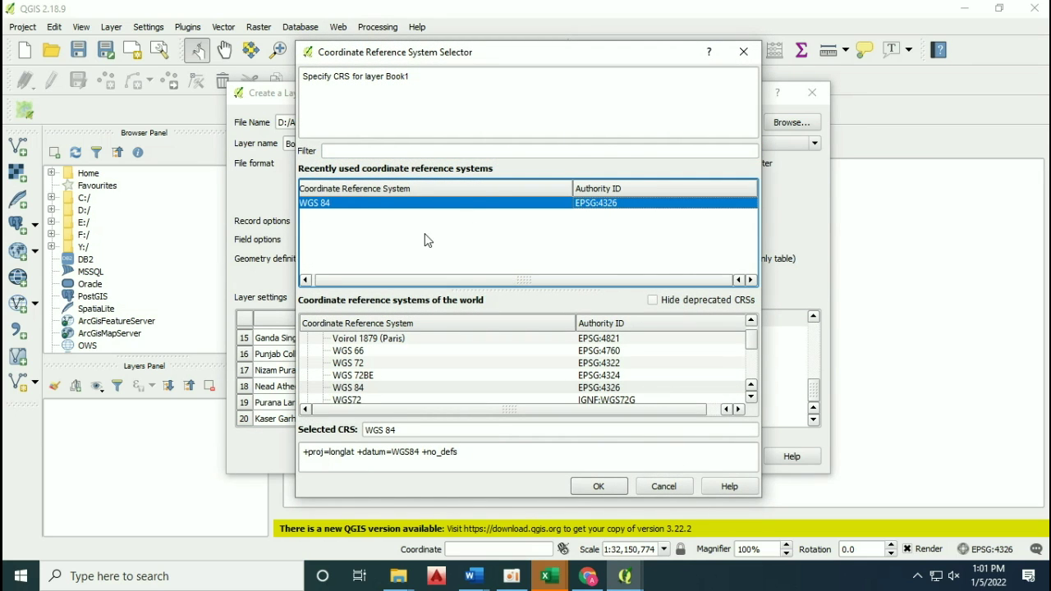
{"action": "left_click", "coordinate": [597, 485]}
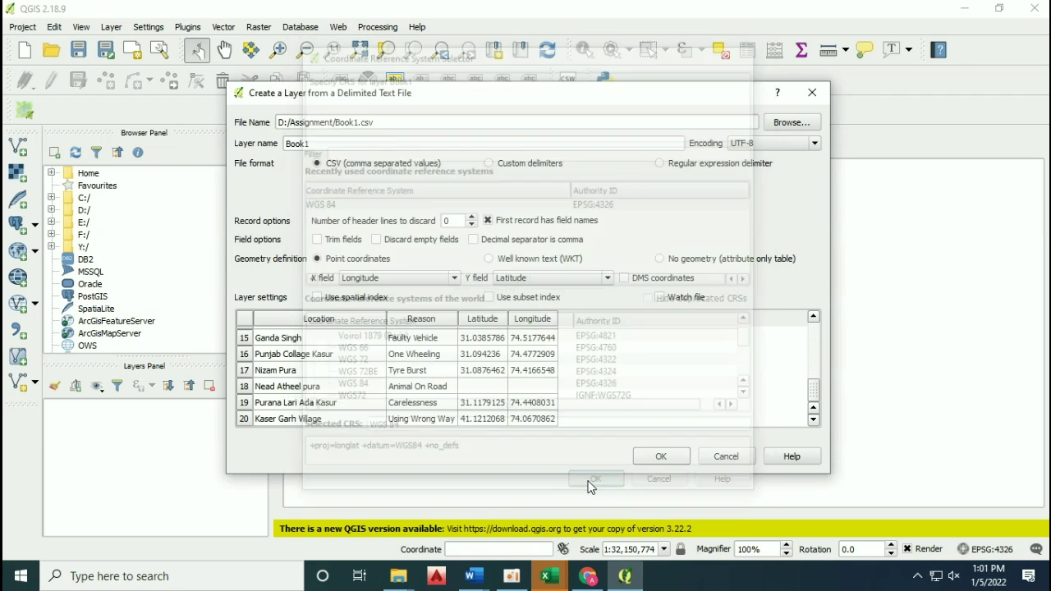
{"action": "scroll", "coordinate": [526, 226], "scroll_direction": "up", "scroll_amount": 1}
{"action": "scroll", "coordinate": [477, 293], "scroll_direction": "up", "scroll_amount": 3}
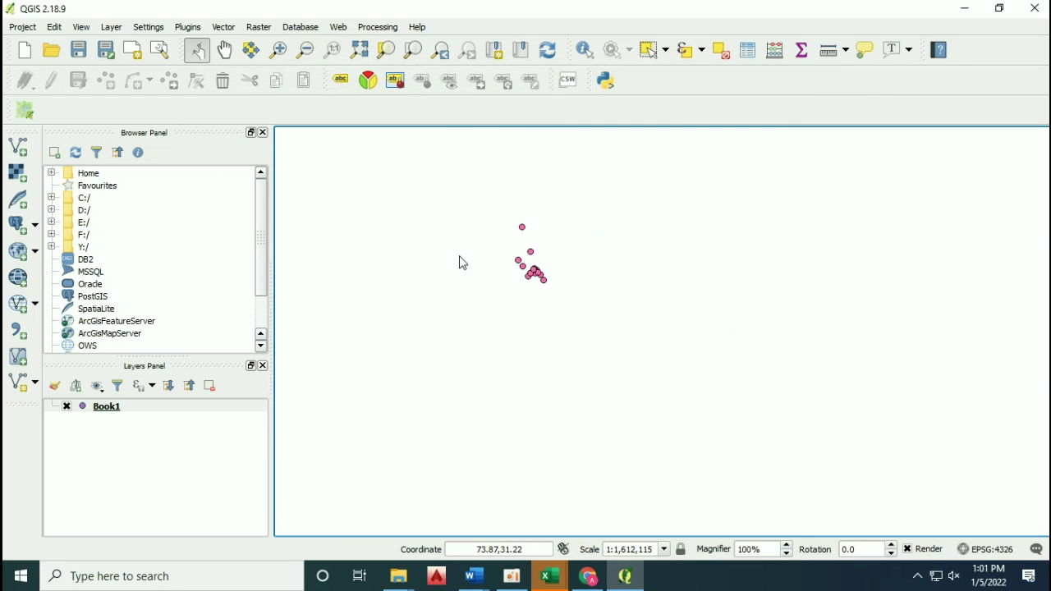
{"action": "scroll", "coordinate": [556, 298], "scroll_direction": "up", "scroll_amount": 3}
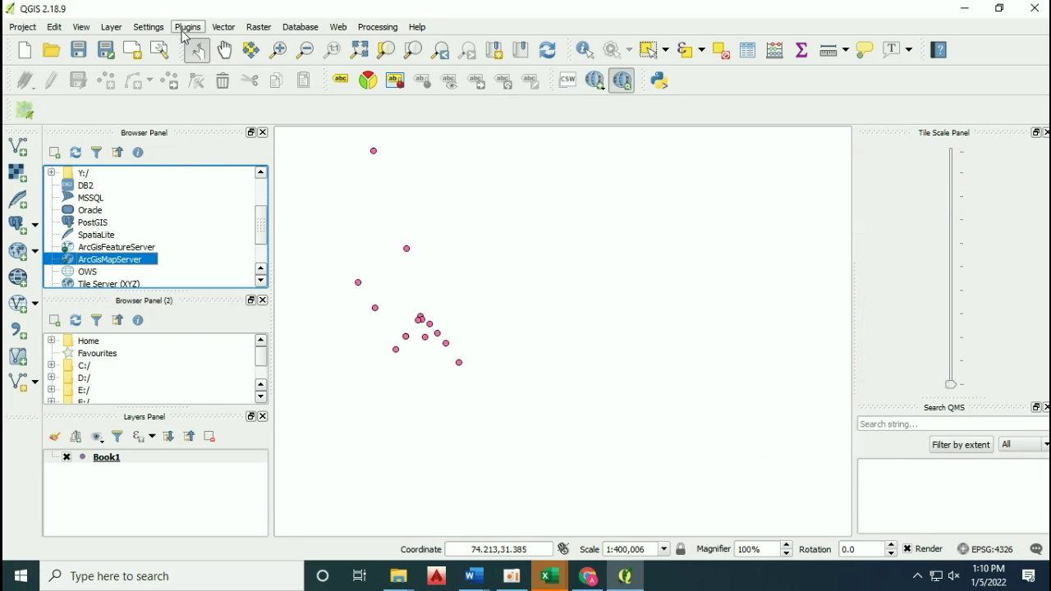
{"action": "left_click", "coordinate": [187, 27]}
Step: Search the plugin manager for 'basema' and reinstall QuickMapServices, then close the manager
{"action": "left_click", "coordinate": [364, 97]}
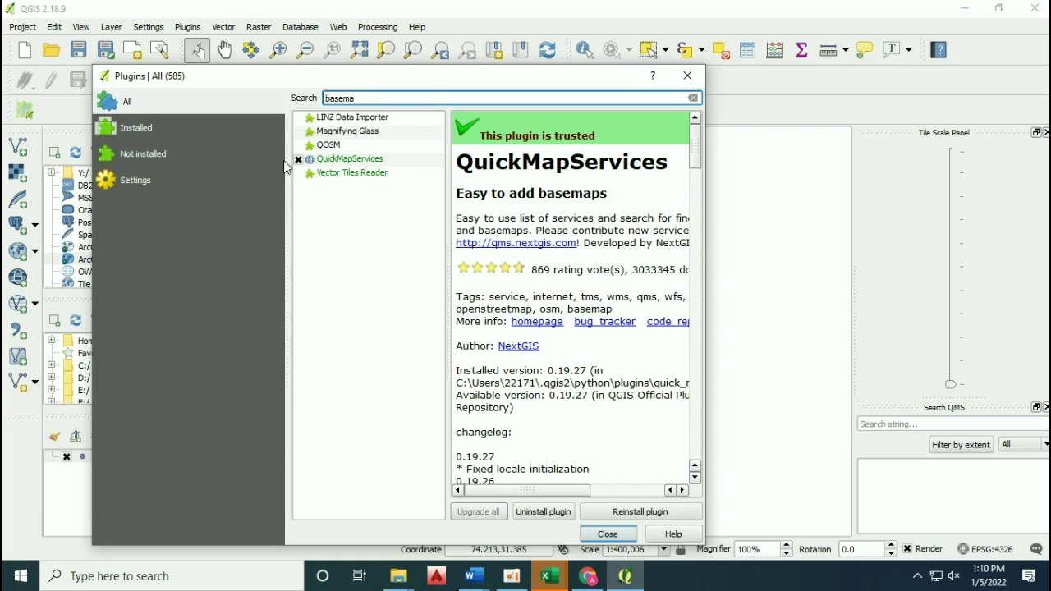
{"action": "left_click", "coordinate": [343, 162]}
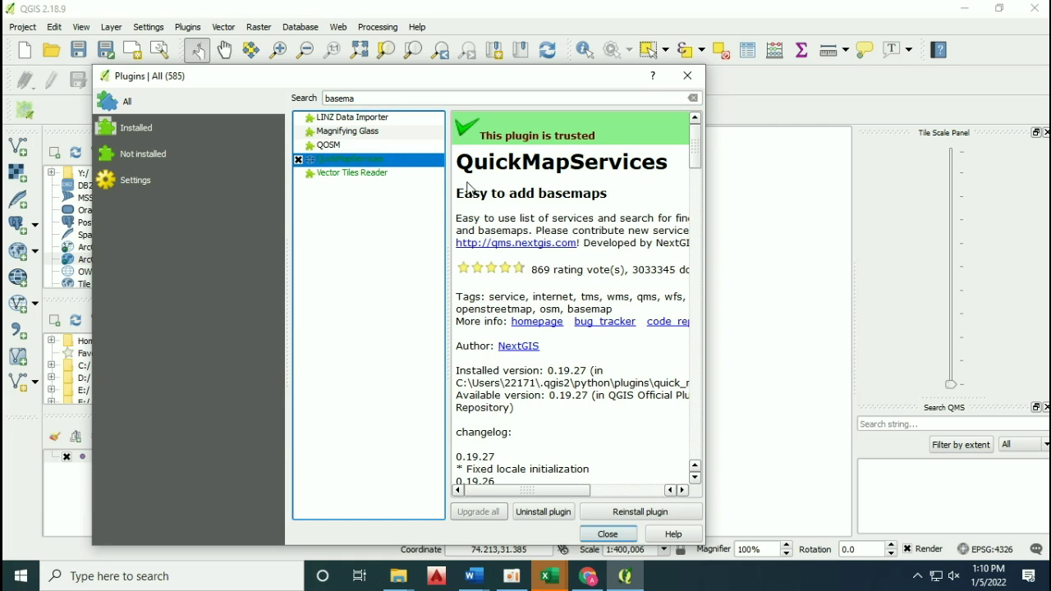
{"action": "left_click", "coordinate": [644, 509]}
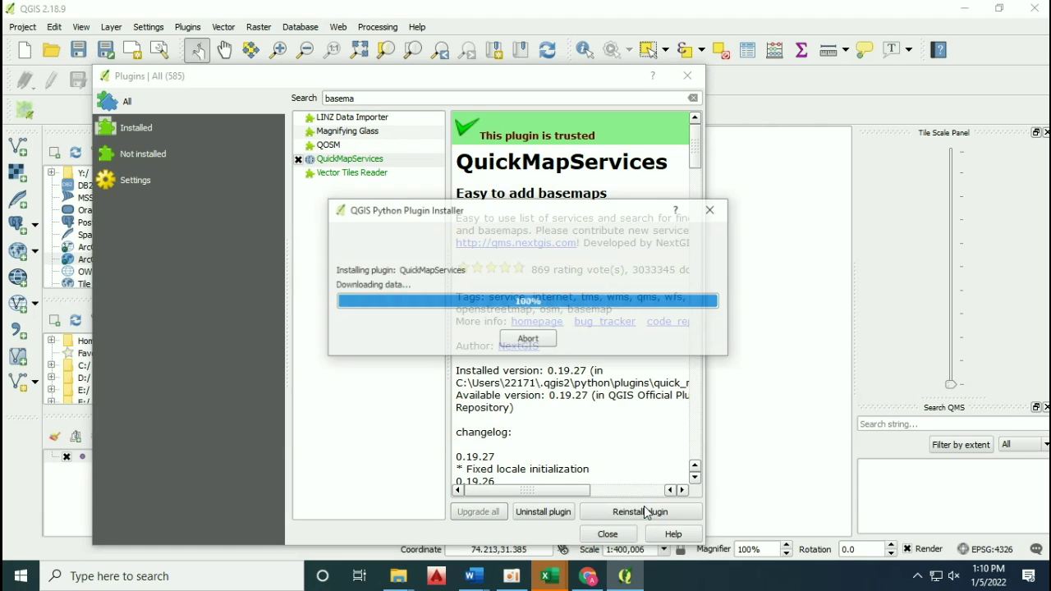
{"action": "left_click", "coordinate": [608, 535]}
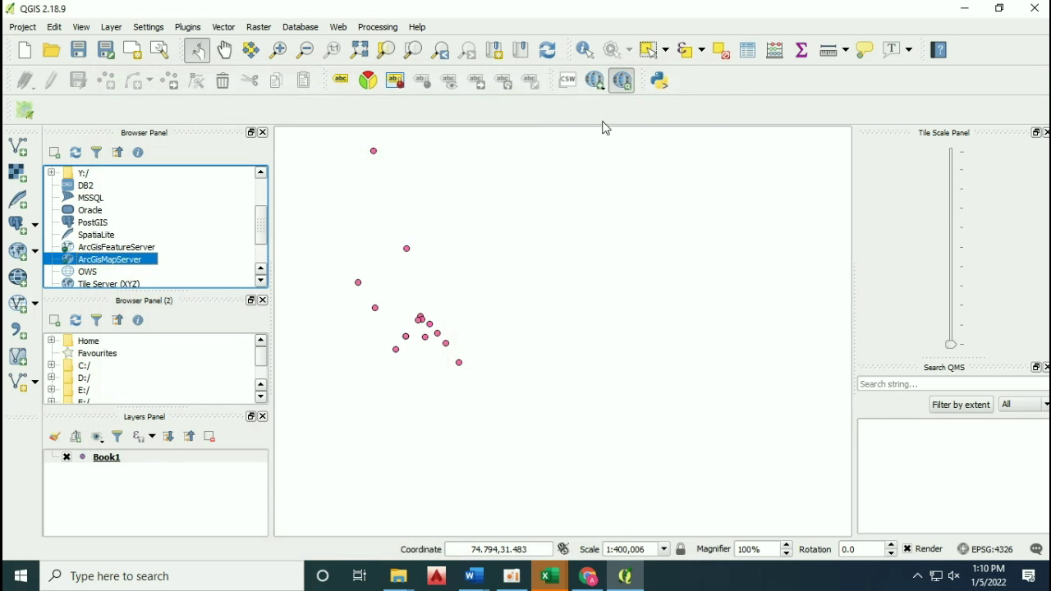
Step: Add the OSM > OSM Standard basemap from QuickMapServices and zoom into the Kasur area
{"action": "left_click", "coordinate": [595, 81]}
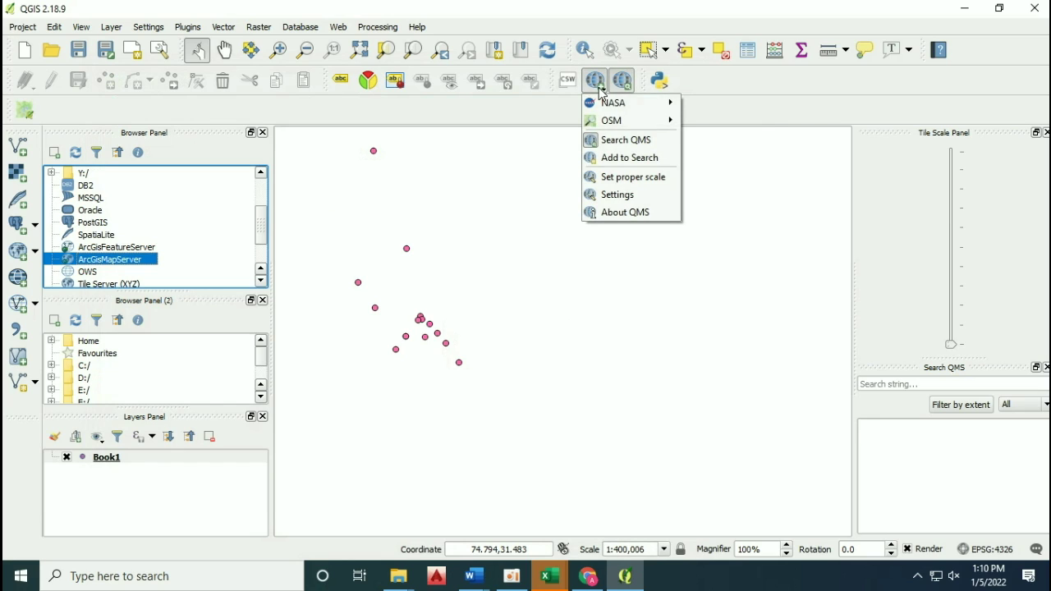
{"action": "mouse_move", "coordinate": [620, 125]}
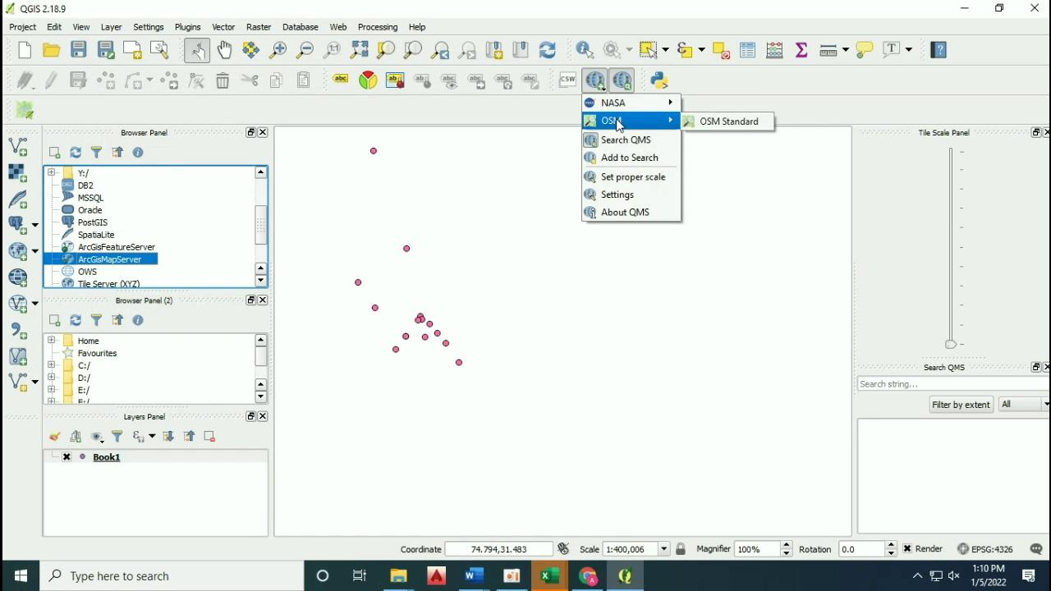
{"action": "left_click", "coordinate": [731, 122]}
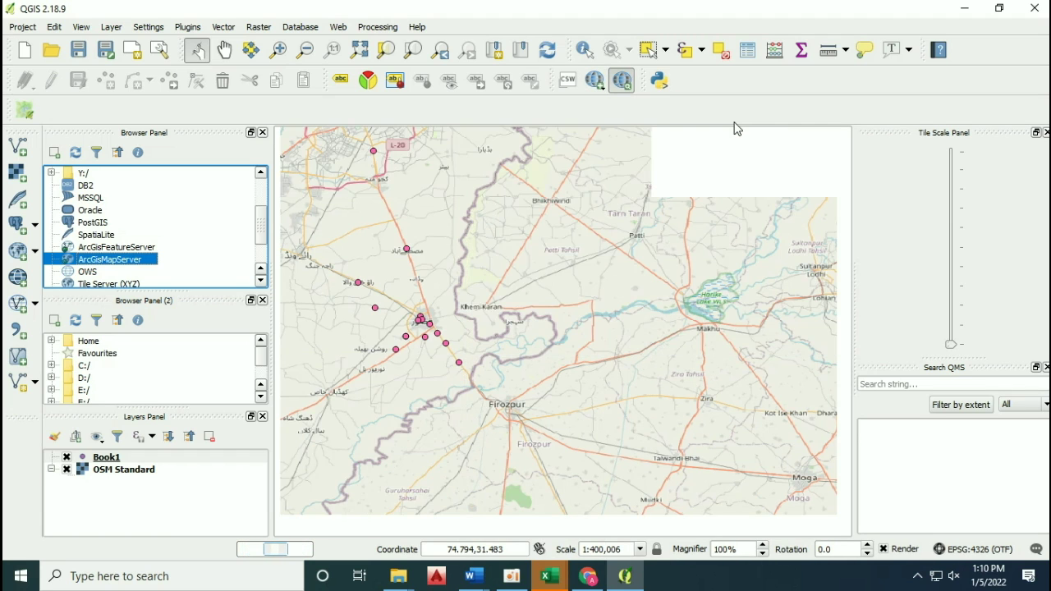
{"action": "scroll", "coordinate": [407, 336], "scroll_direction": "up", "scroll_amount": 3}
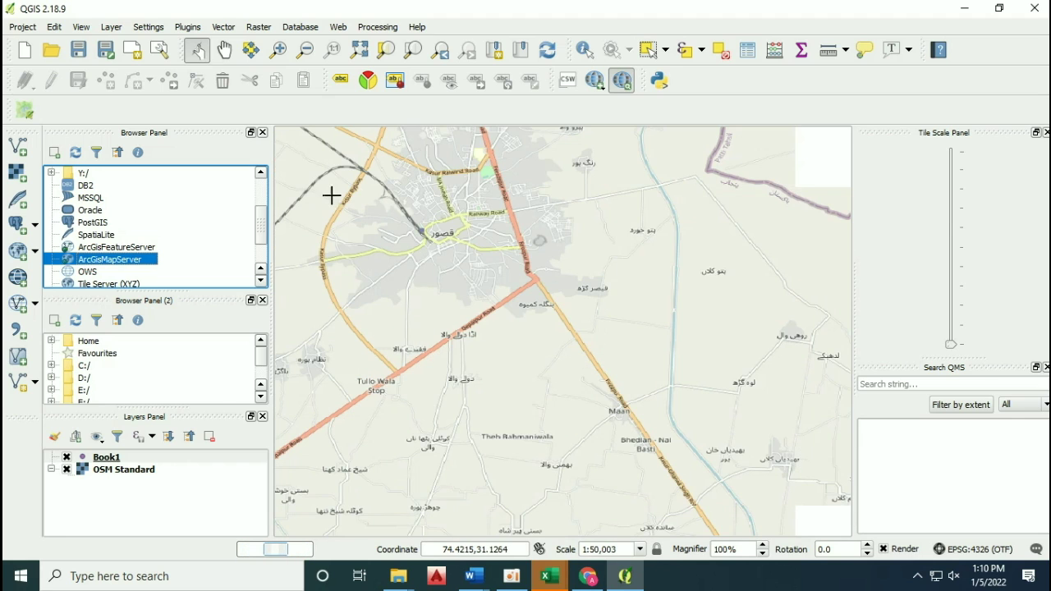
{"action": "scroll", "coordinate": [390, 212], "scroll_direction": "up", "scroll_amount": 2}
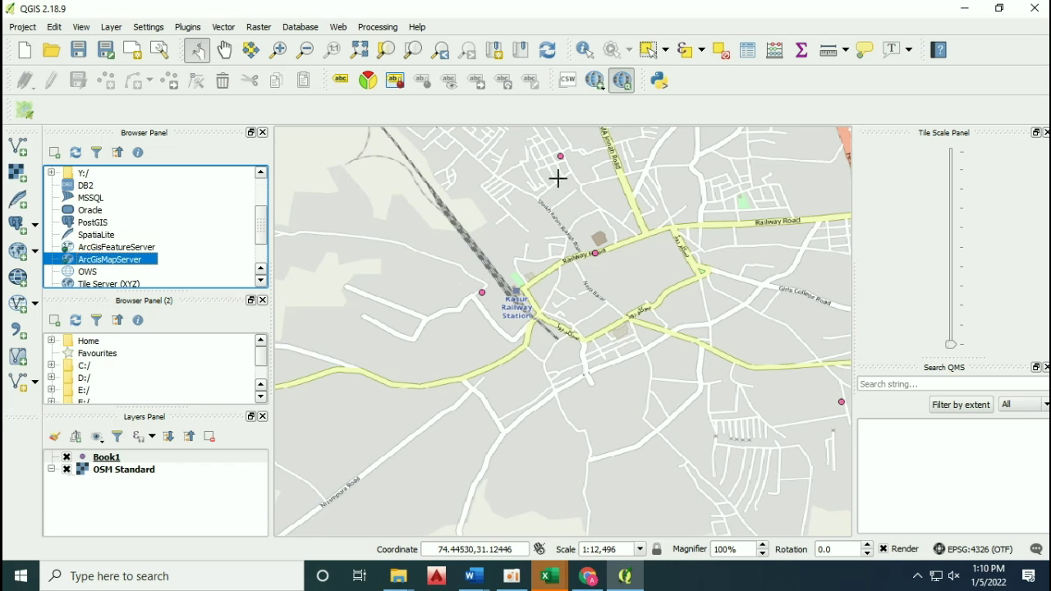
{"action": "scroll", "coordinate": [556, 196], "scroll_direction": "up", "scroll_amount": 1}
{"action": "scroll", "coordinate": [556, 196], "scroll_direction": "down", "scroll_amount": 1}
{"action": "scroll", "coordinate": [556, 196], "scroll_direction": "up", "scroll_amount": 2}
{"action": "scroll", "coordinate": [556, 196], "scroll_direction": "down", "scroll_amount": 2}
{"action": "scroll", "coordinate": [556, 196], "scroll_direction": "down", "scroll_amount": 2}
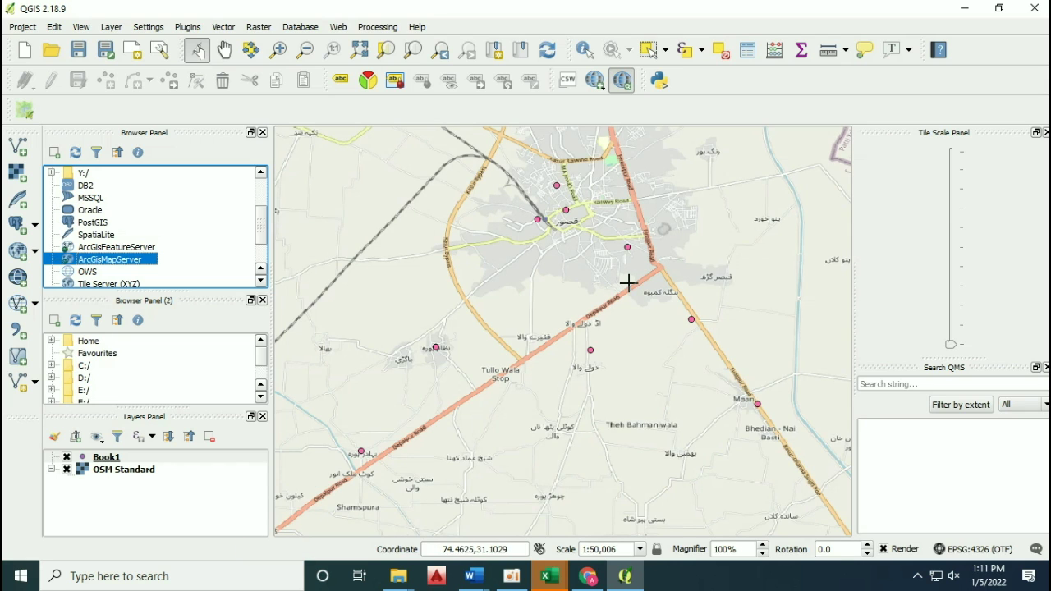
Step: Save Book1 as the shapefile D:/Assignment/11.shp, adding it to the map as layer 11
{"action": "right_click", "coordinate": [105, 464]}
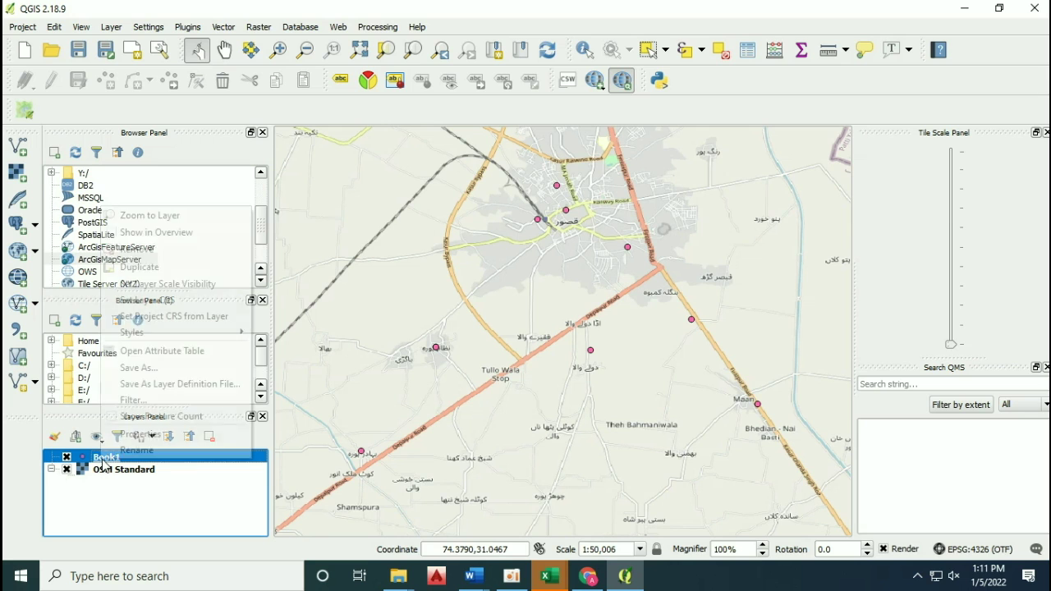
{"action": "left_click", "coordinate": [161, 368]}
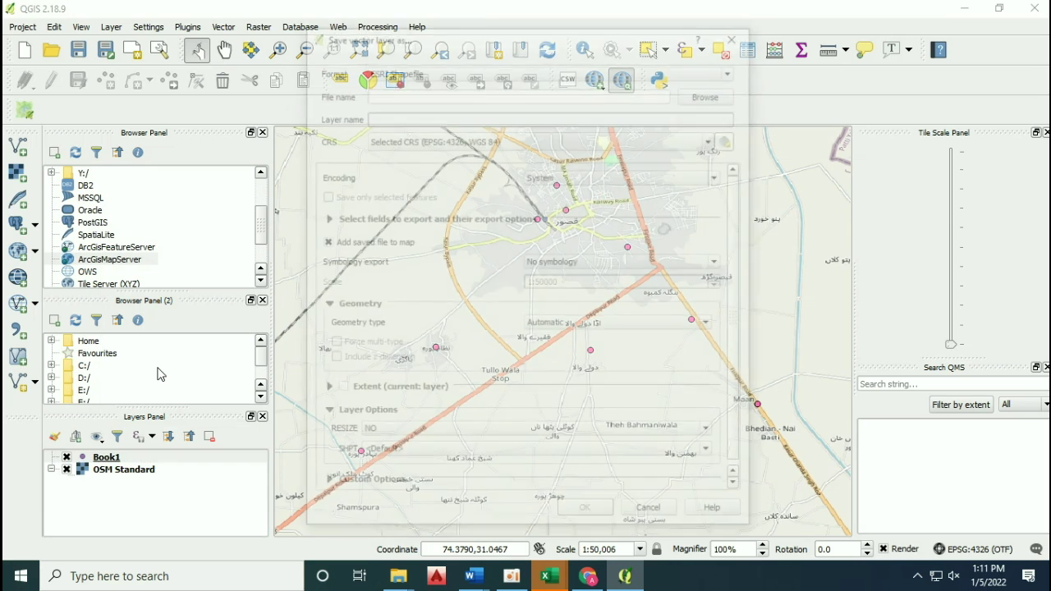
{"action": "left_click", "coordinate": [708, 95]}
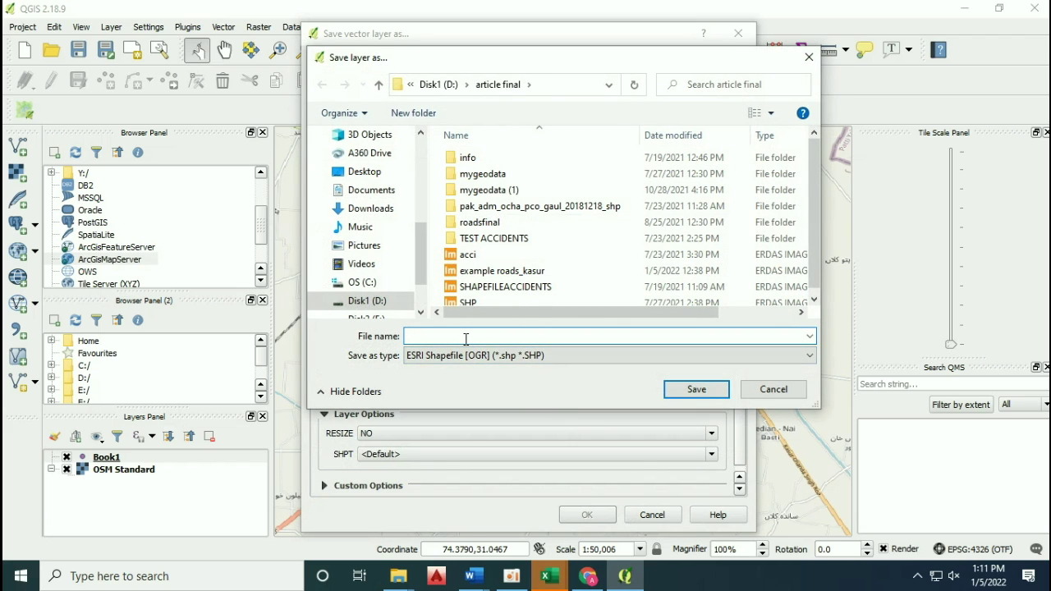
{"action": "left_click", "coordinate": [409, 302]}
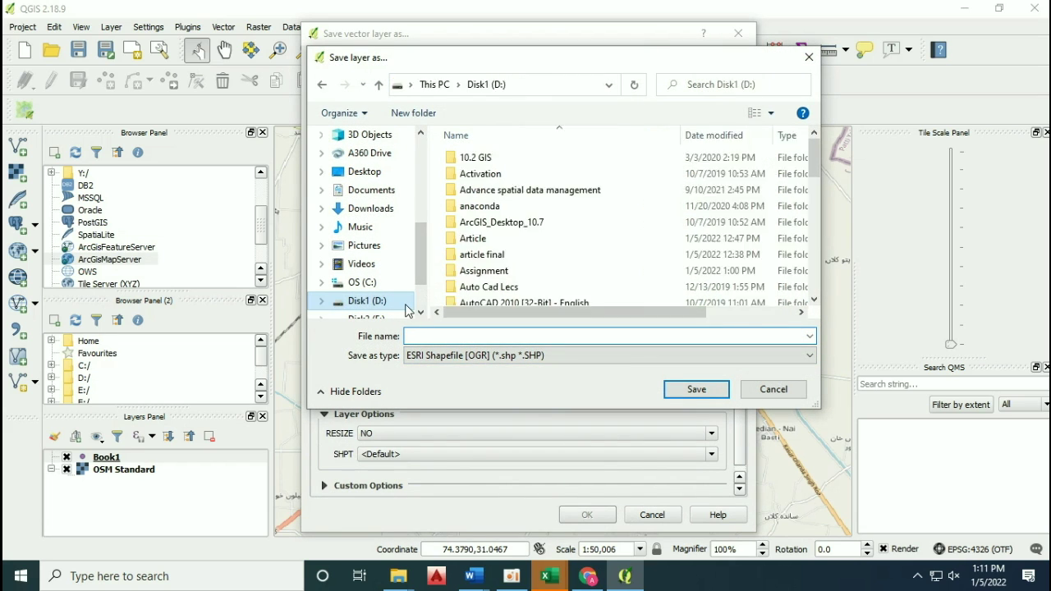
{"action": "double_click", "coordinate": [509, 283]}
{"action": "left_click", "coordinate": [460, 337]}
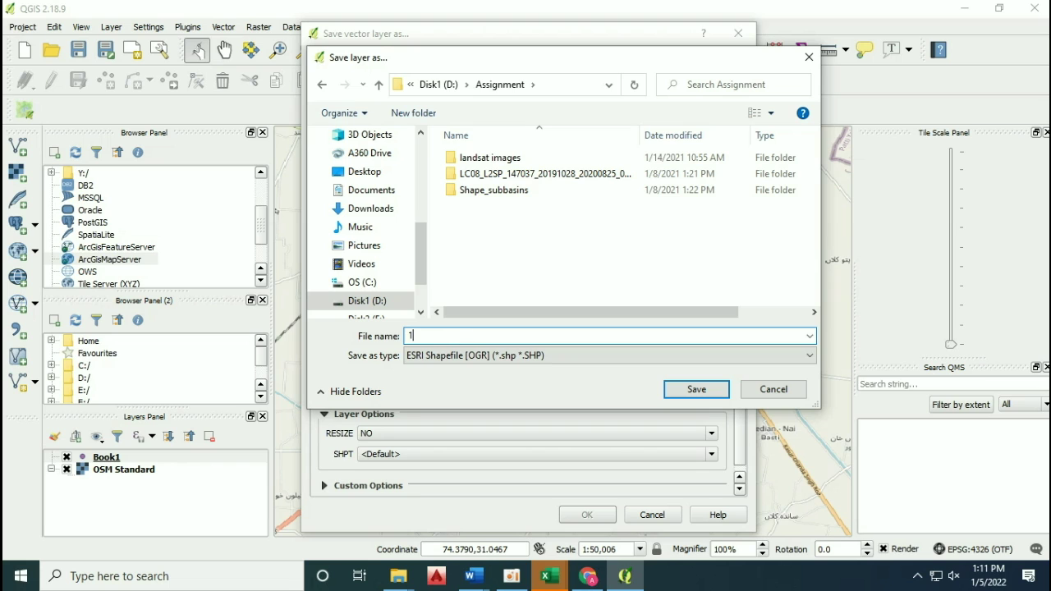
{"action": "left_click", "coordinate": [695, 389]}
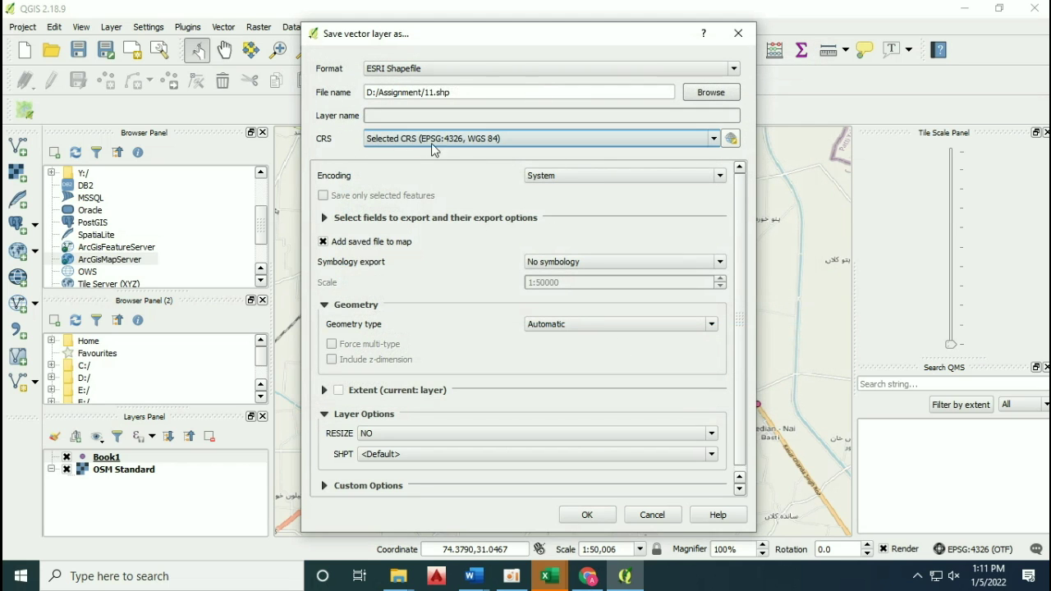
{"action": "left_click", "coordinate": [587, 515]}
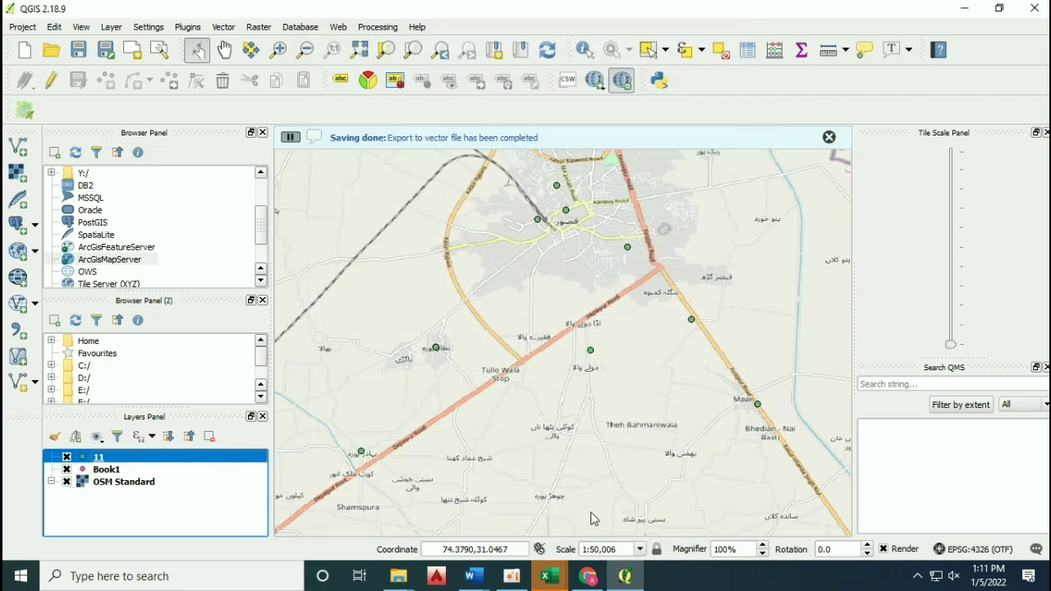